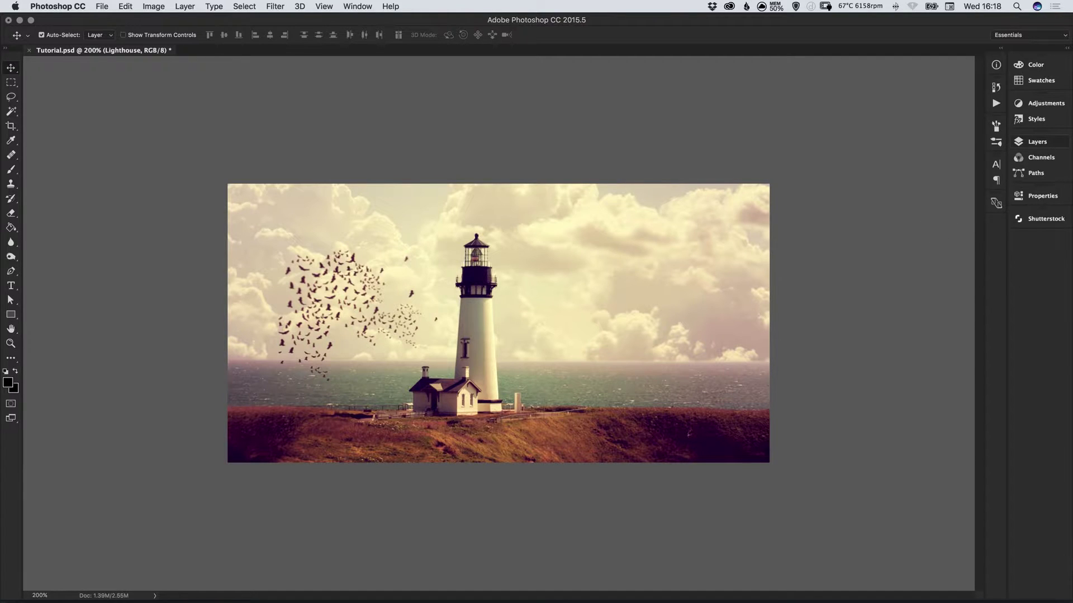
Add white Raleway ExtraBold 48 pt 'COMING SOON' text and move it to the photo's centre.
click(1050, 143)
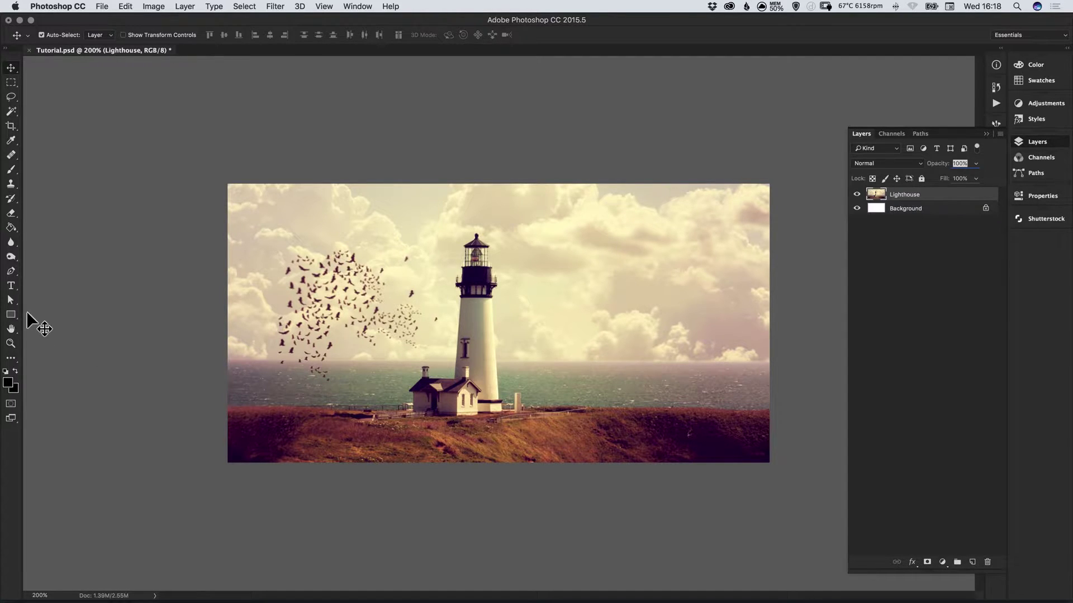
key(t)
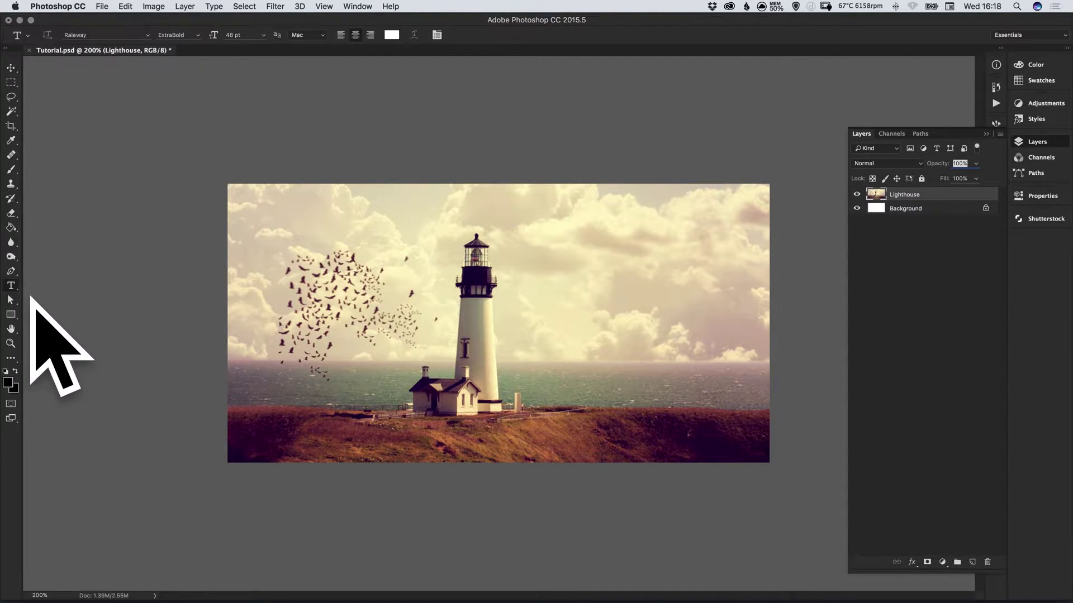
click(536, 309)
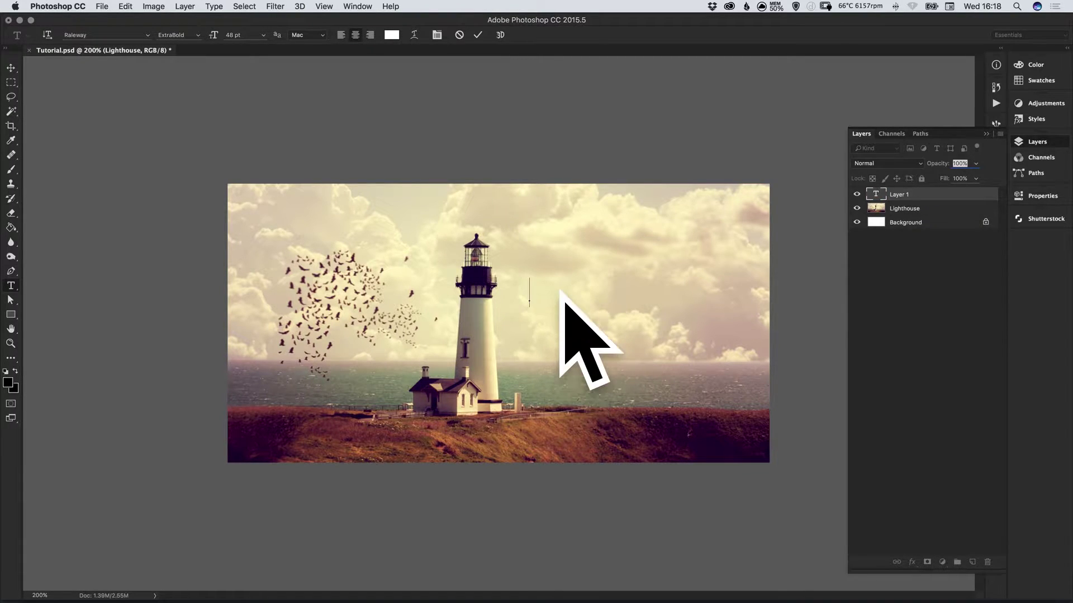
text(COMING SOON)
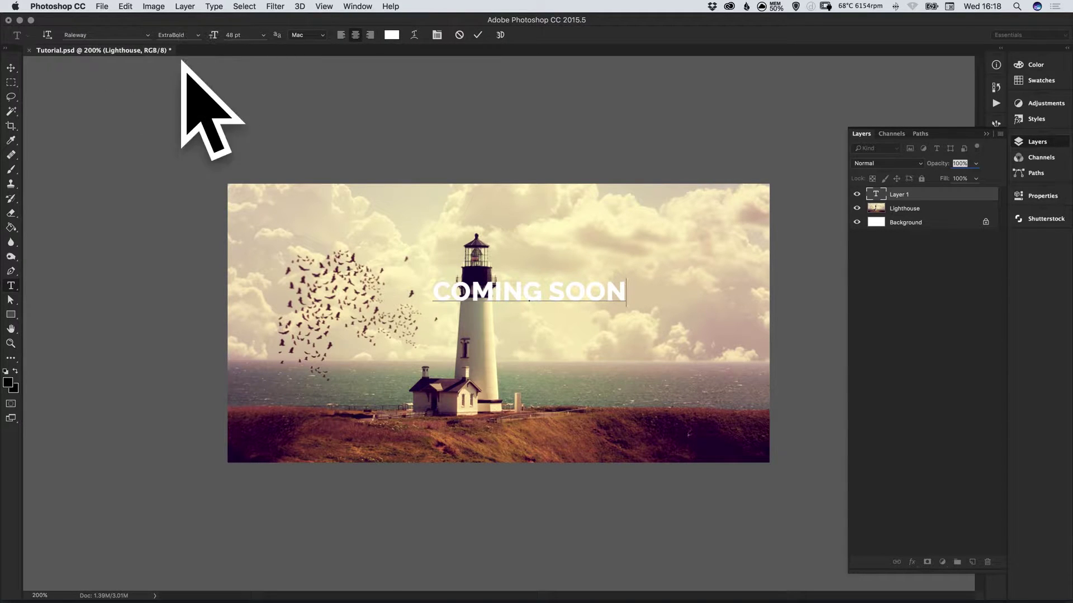
click(10, 67)
drag(582, 290, 545, 313)
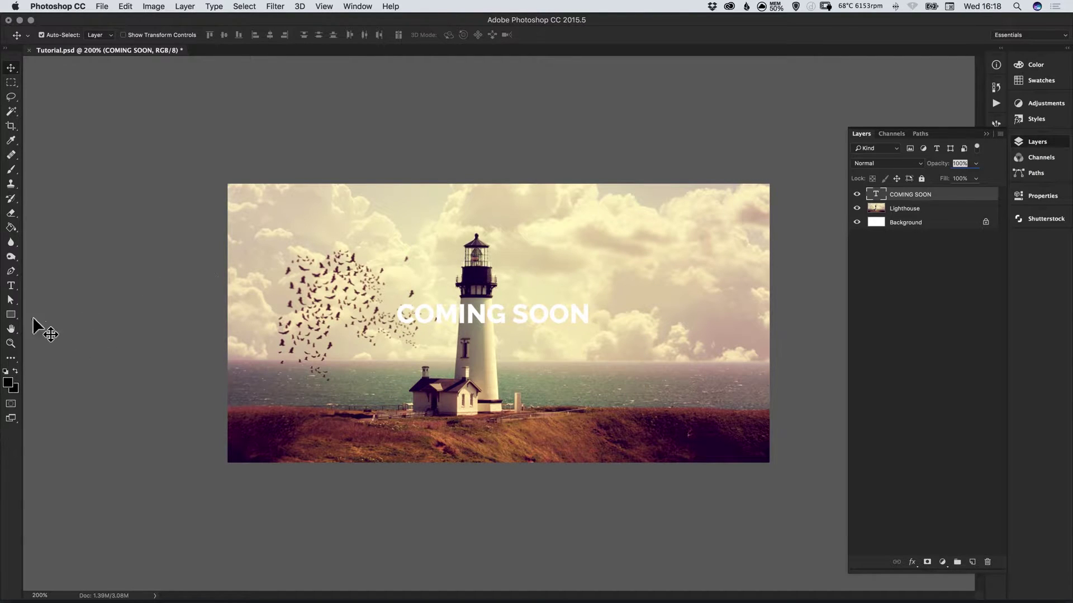
Draw a wide black rectangle across the text and place it beneath the COMING SOON layer.
key(u)
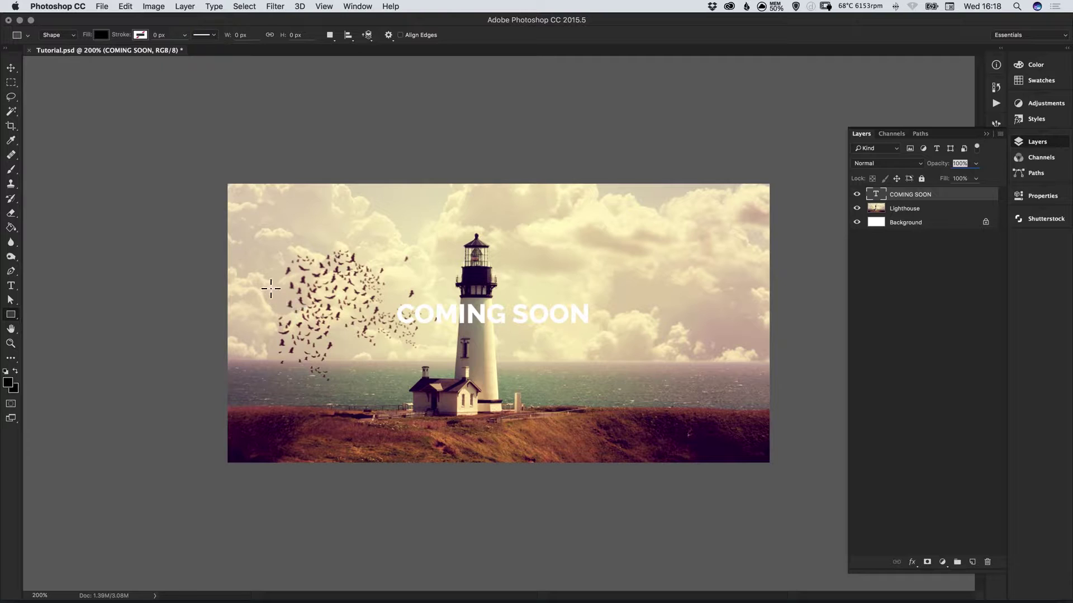
drag(270, 288, 739, 335)
click(1054, 147)
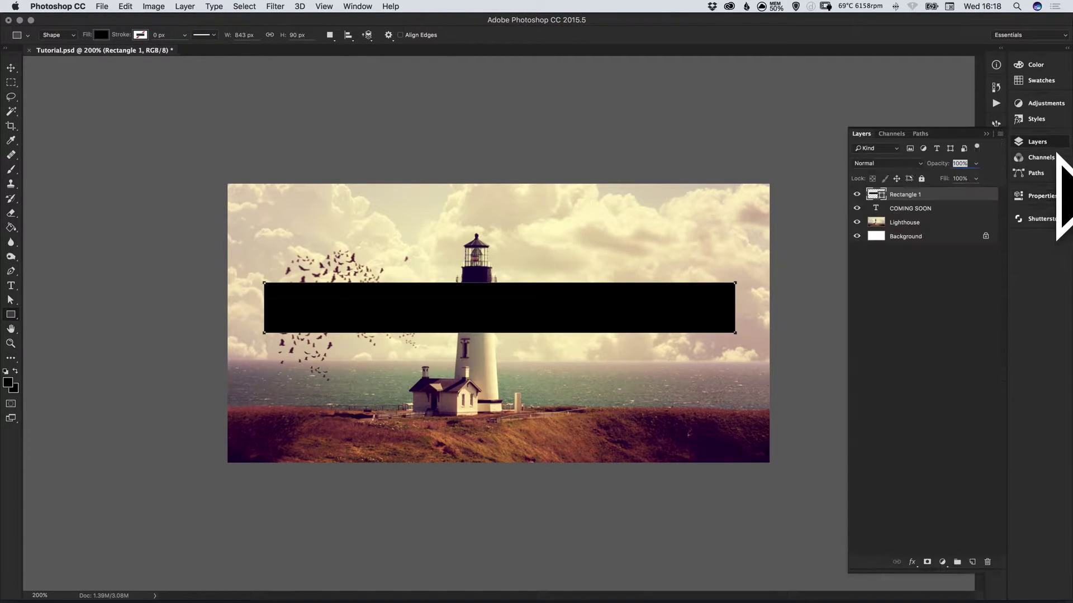
key(v)
drag(908, 193, 919, 220)
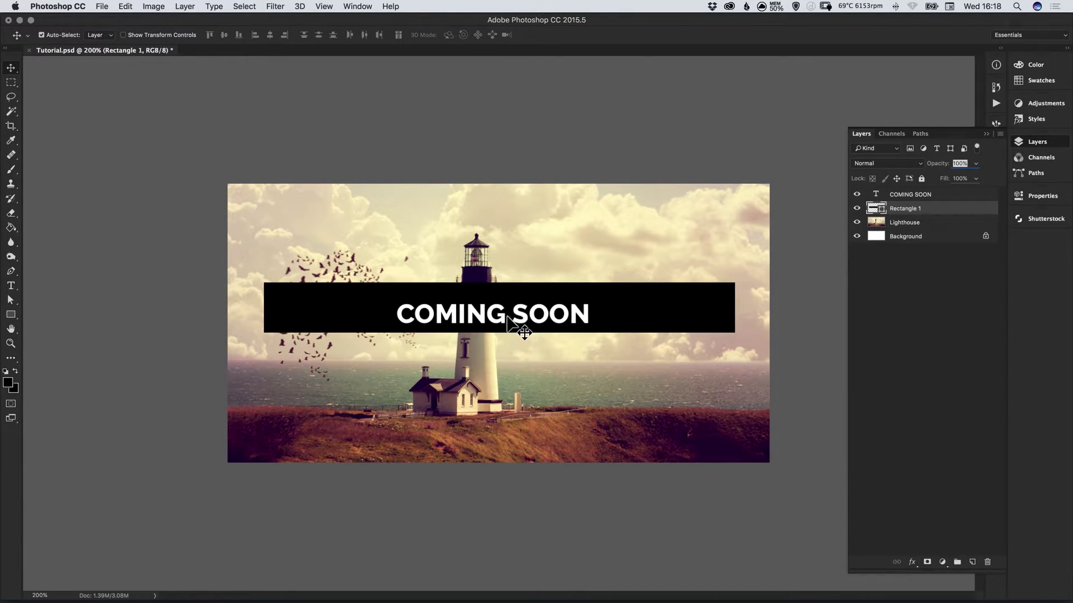
Select the text and banner together and align their vertical and horizontal centres.
key(t)
drag(588, 314, 399, 321)
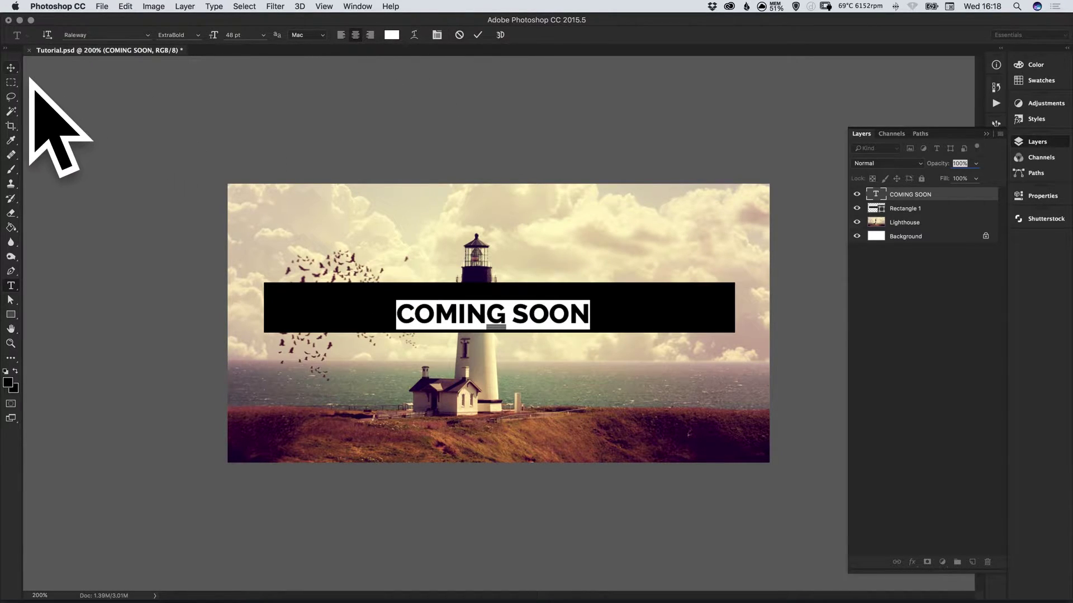
click(11, 67)
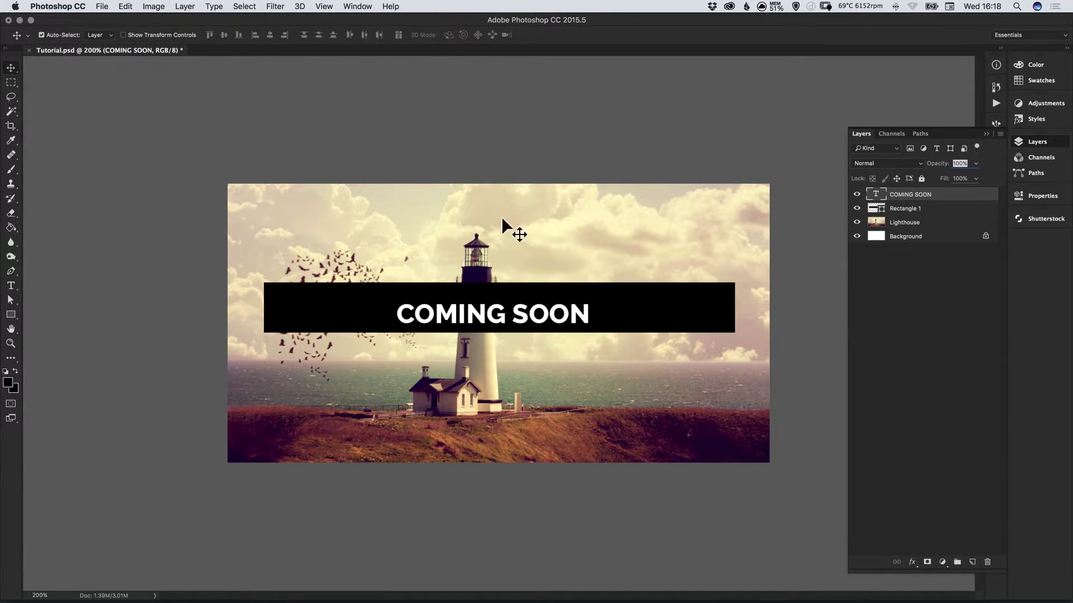
click(651, 295)
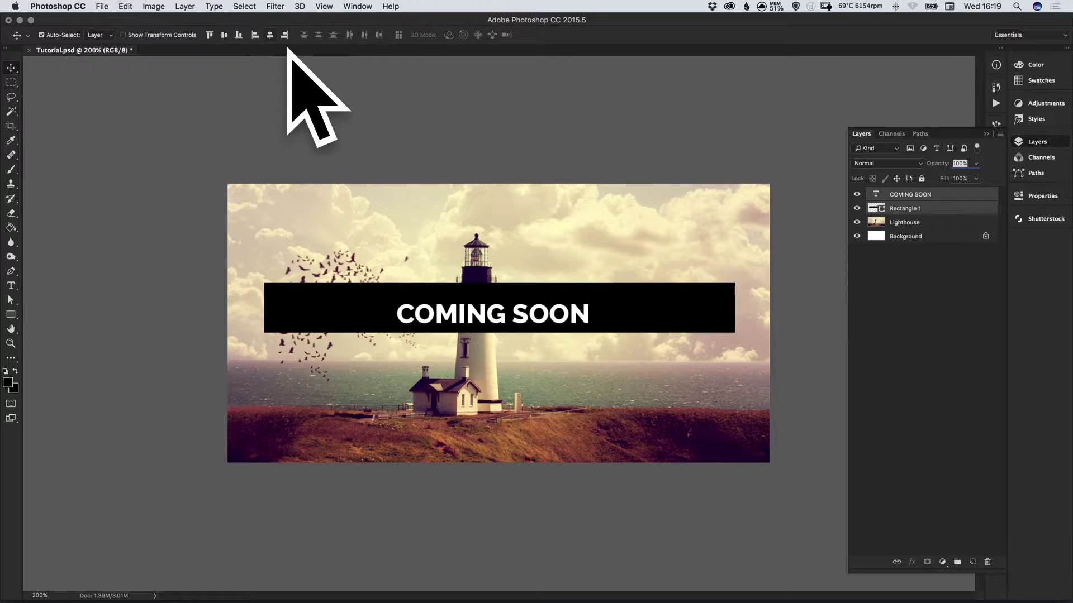
click(269, 34)
click(224, 35)
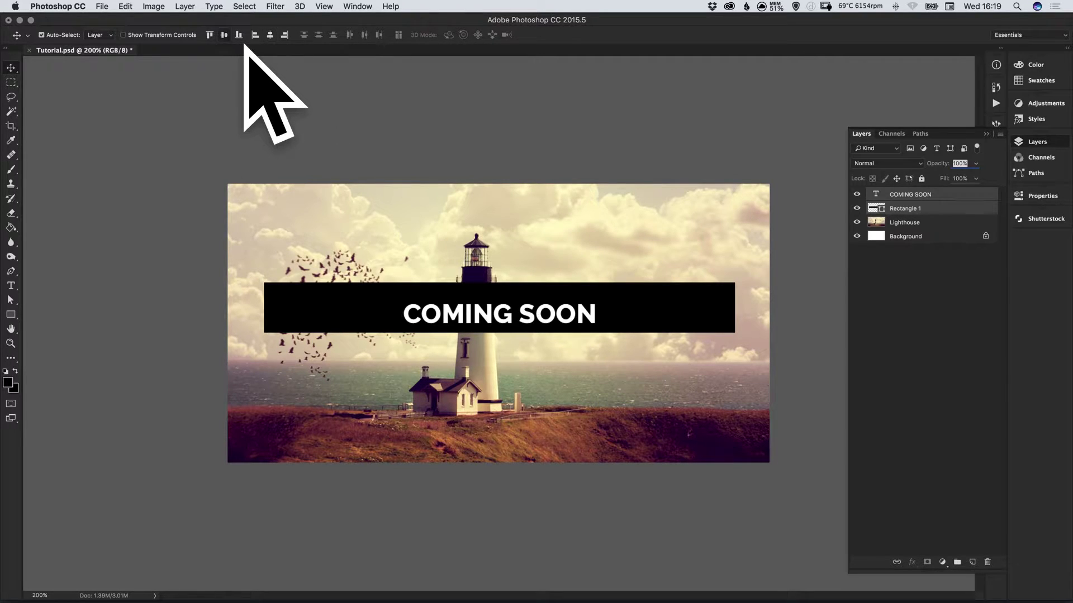
click(269, 34)
key(z)
click(519, 311)
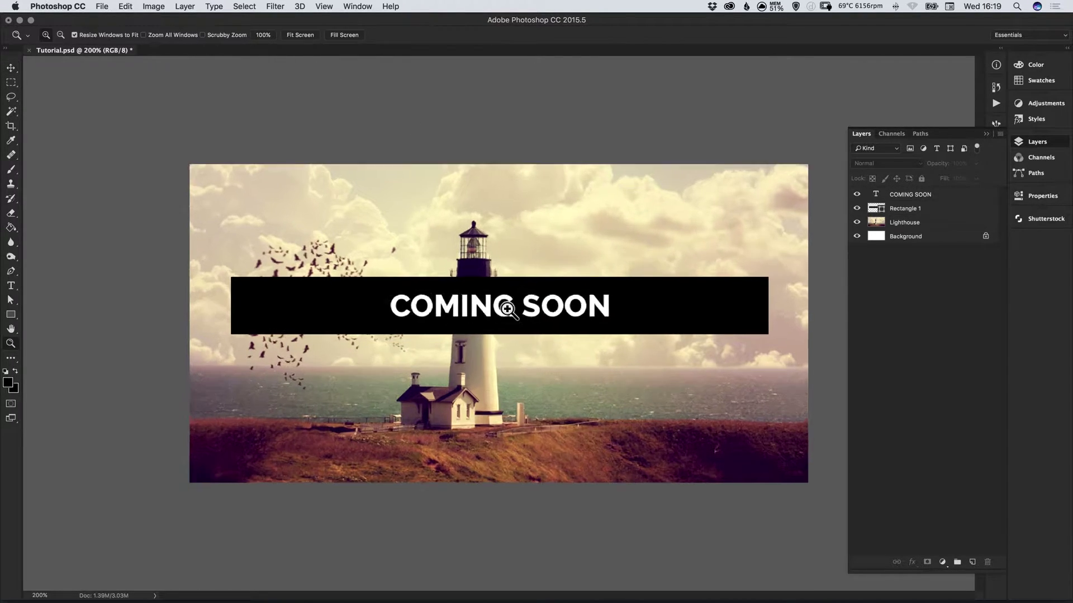
key(v)
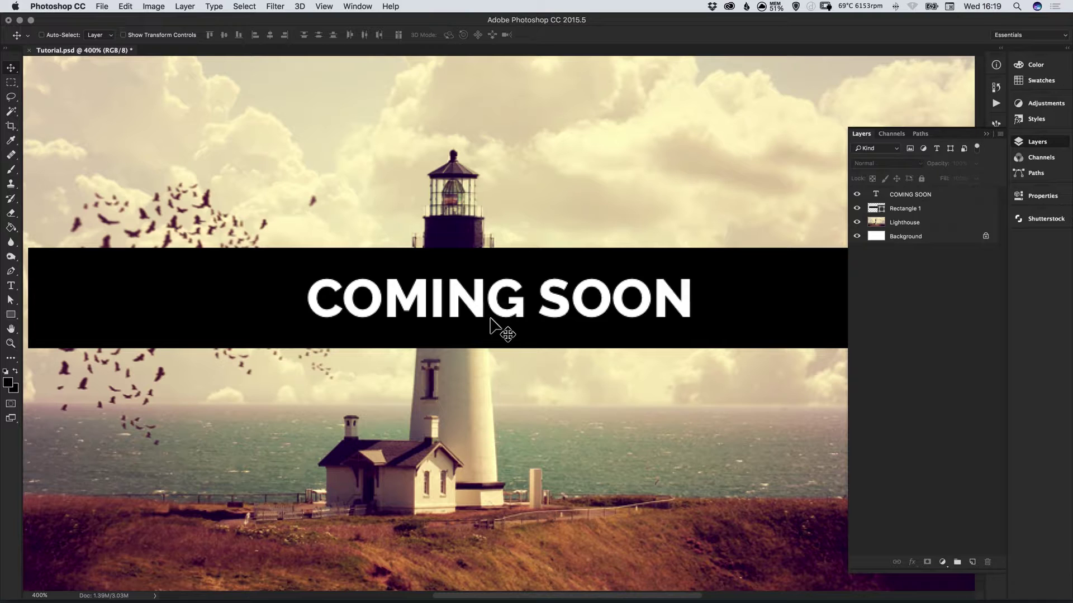
key(super+minus)
key(super+minus)
Undo the stray banner move and Free Transform the banner's height to 93.33% (about 84 px).
drag(491, 327, 501, 327)
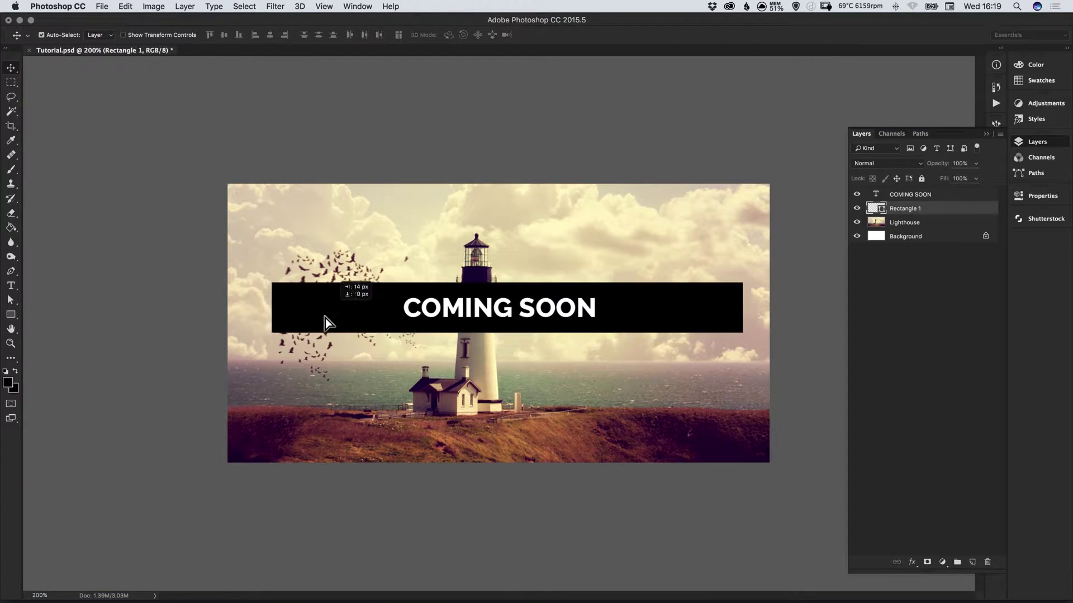
key(super+z)
click(125, 6)
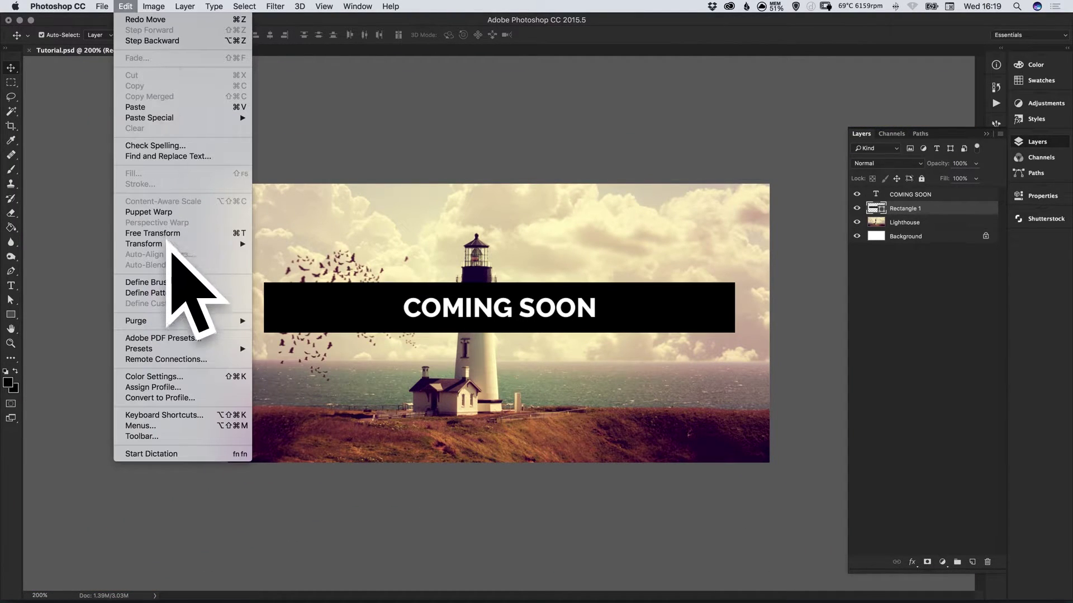
click(167, 233)
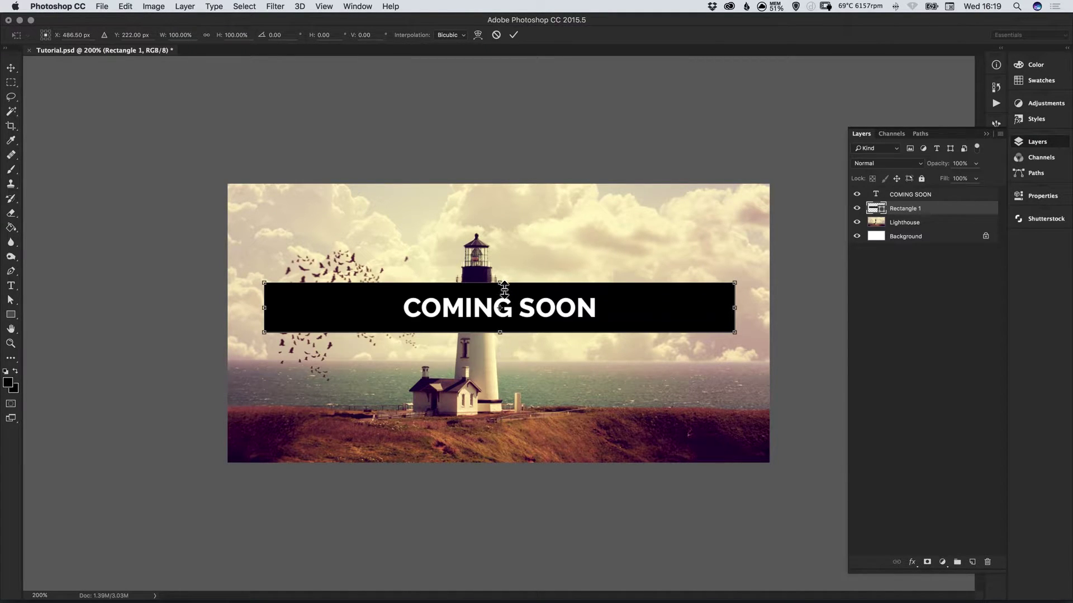
mouse_move(503, 289)
mouse_down()
mouse_move(503, 251)
mouse_move(507, 290)
mouse_up()
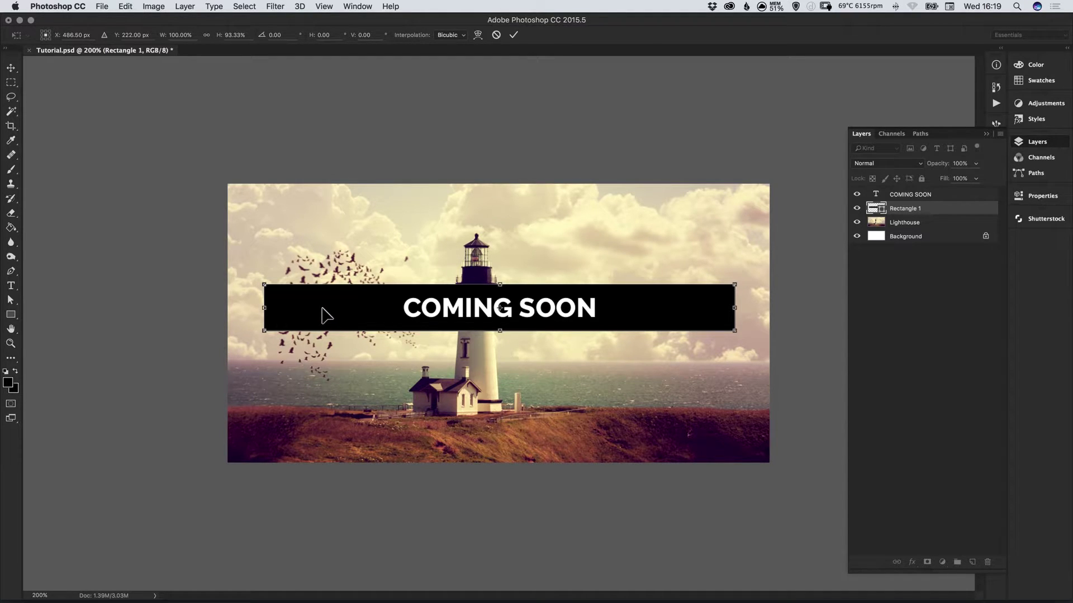
key(Return)
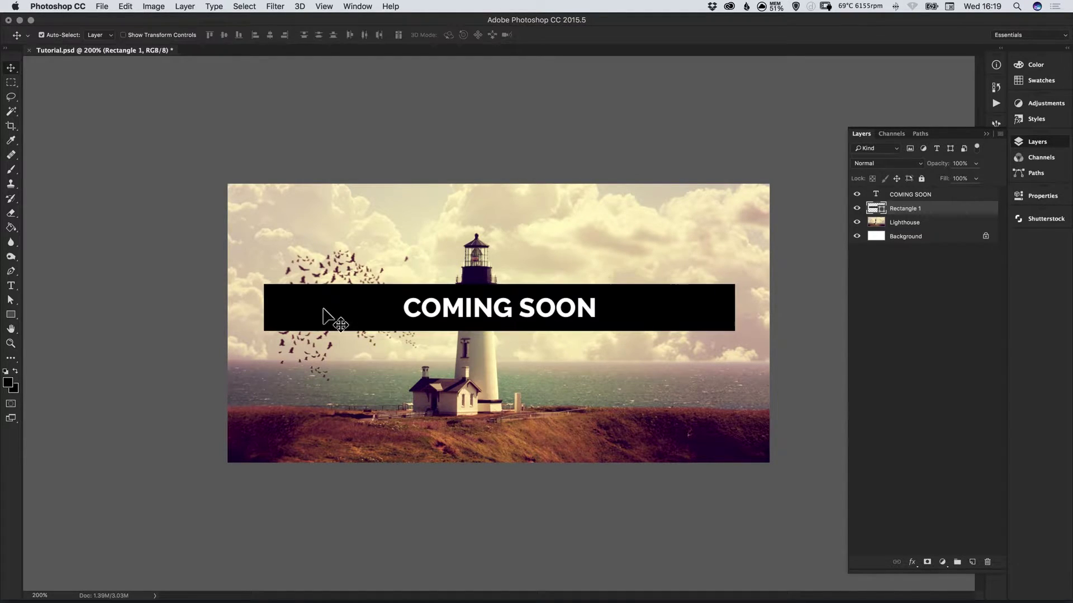
Change the Rectangle 1 fill from black to muted mauve #8c6c72.
double_click(877, 209)
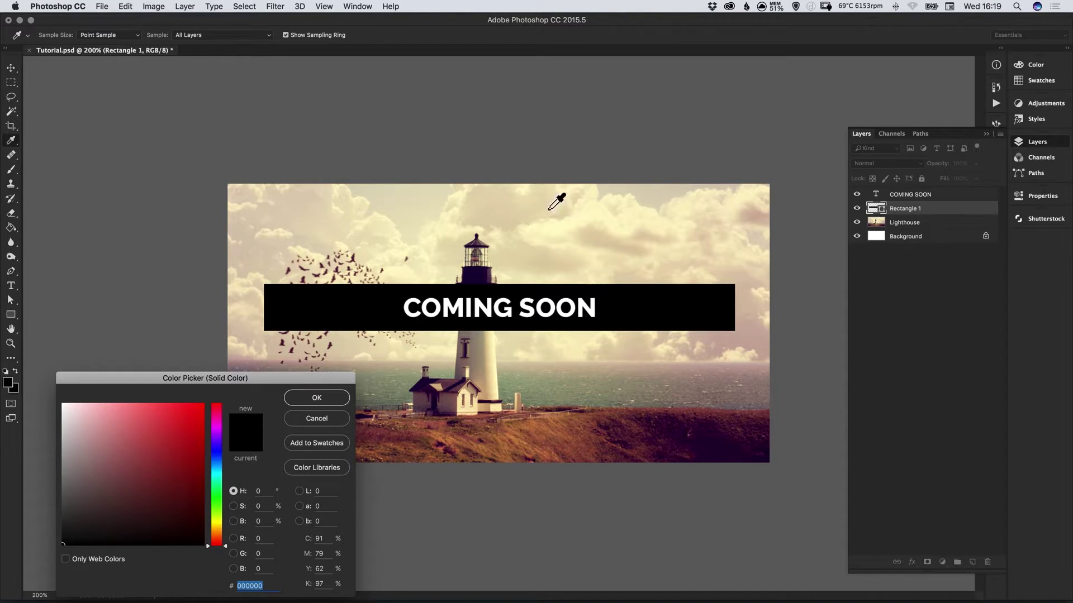
click(681, 195)
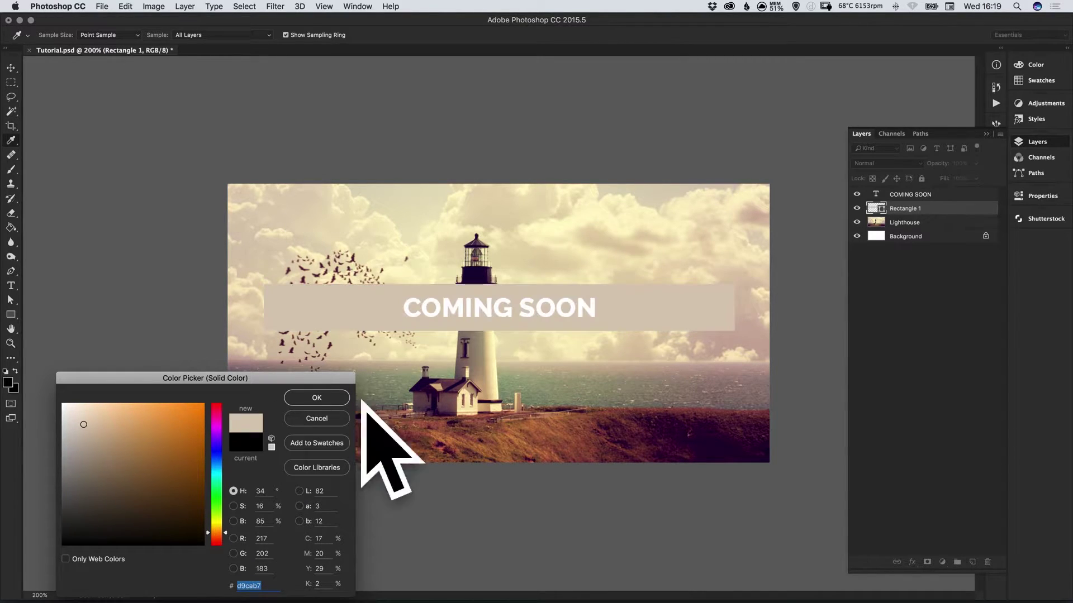
click(755, 337)
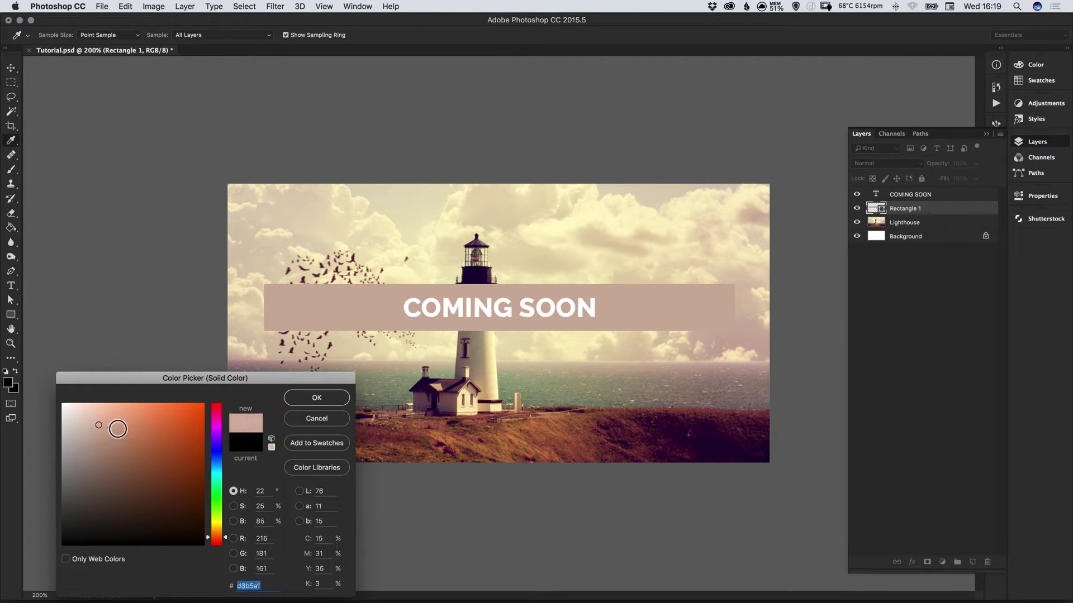
click(98, 425)
click(212, 420)
mouse_move(77, 458)
mouse_down()
mouse_move(95, 478)
mouse_move(93, 469)
mouse_up()
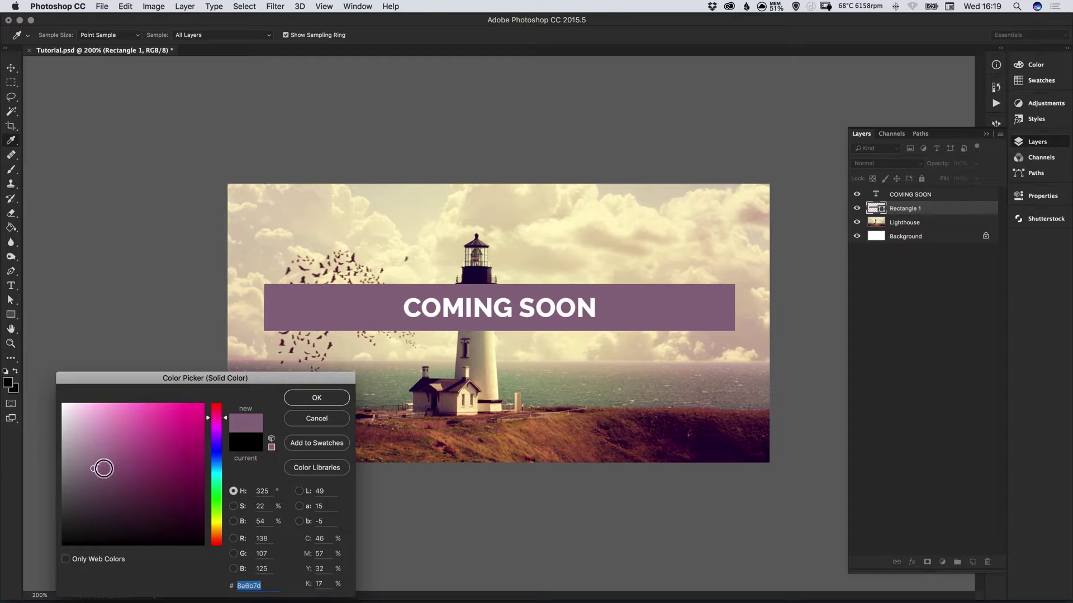
click(92, 461)
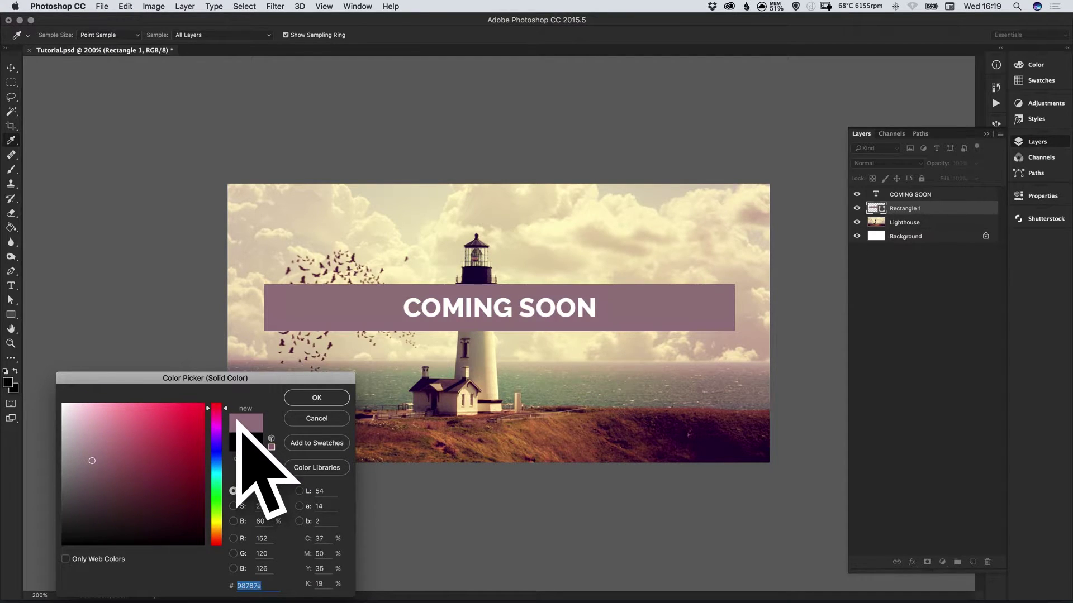
click(94, 469)
click(93, 467)
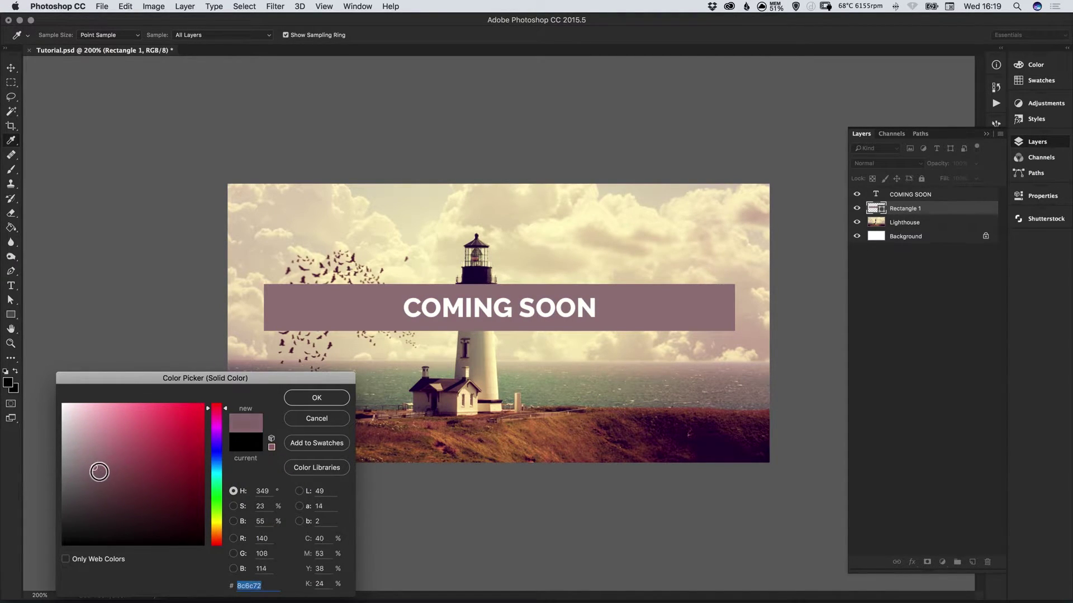
click(326, 398)
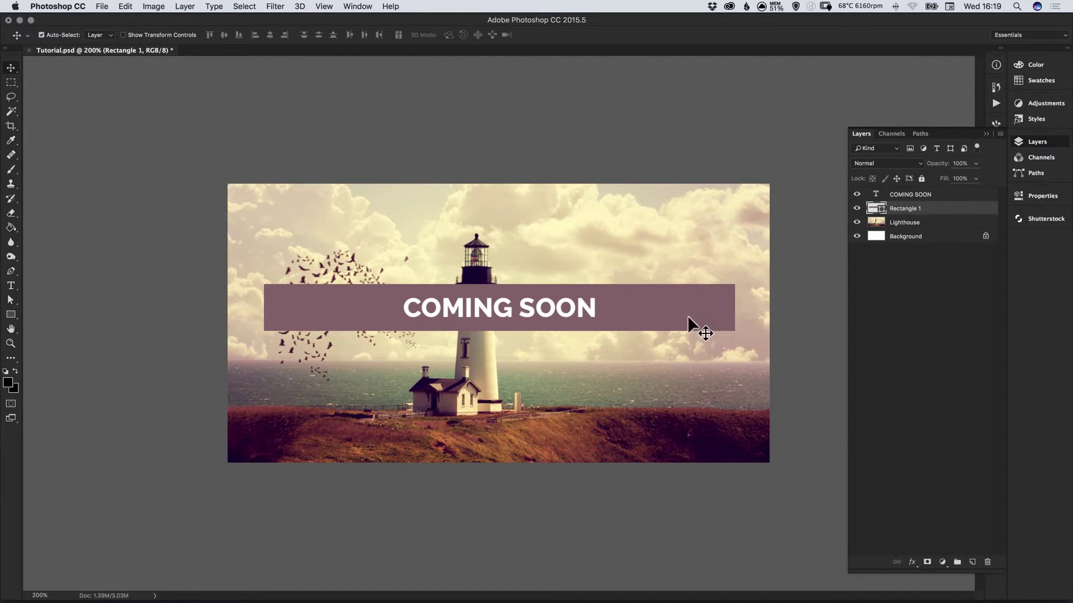
Duplicate the COMING SOON and Rectangle 1 layers together.
shift+click(910, 196)
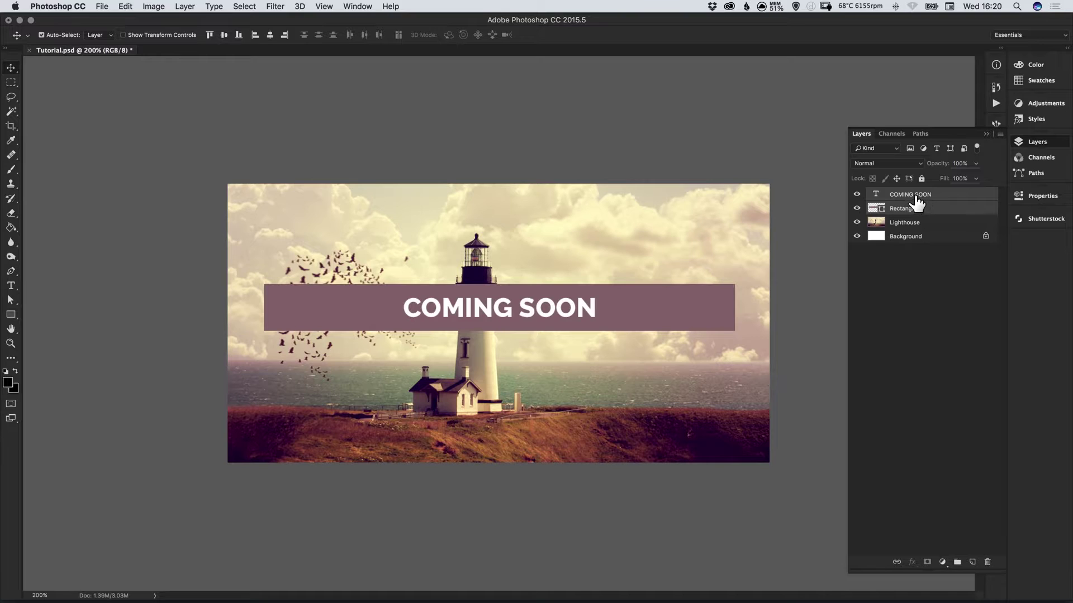
right_click(909, 198)
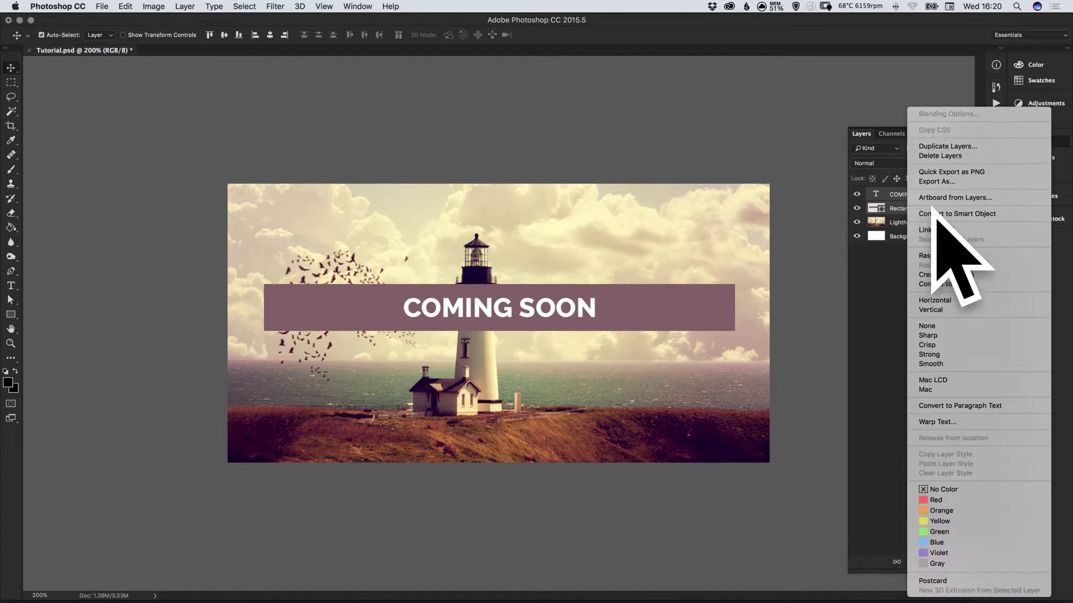
click(941, 146)
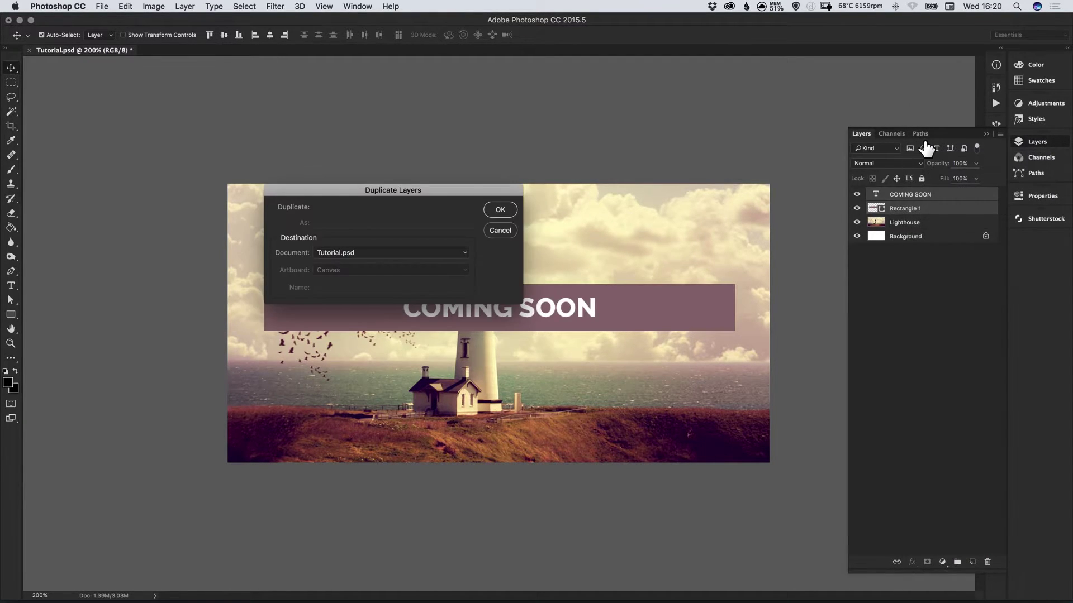
key(Return)
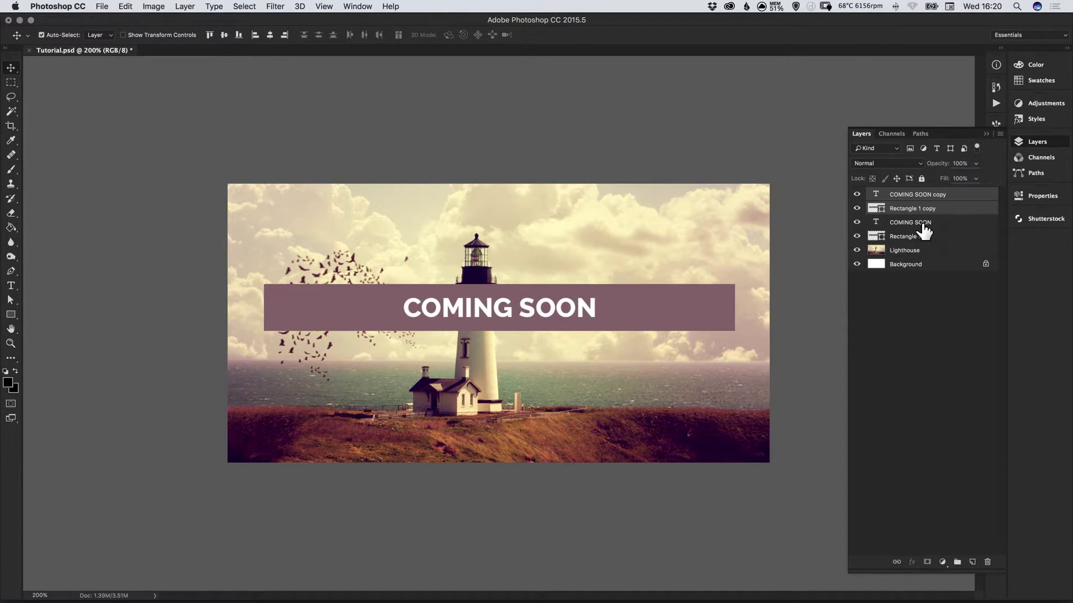
Hide the original COMING SOON and Rectangle 1 layers and select both copies.
click(856, 222)
click(858, 223)
click(857, 237)
click(857, 222)
click(915, 209)
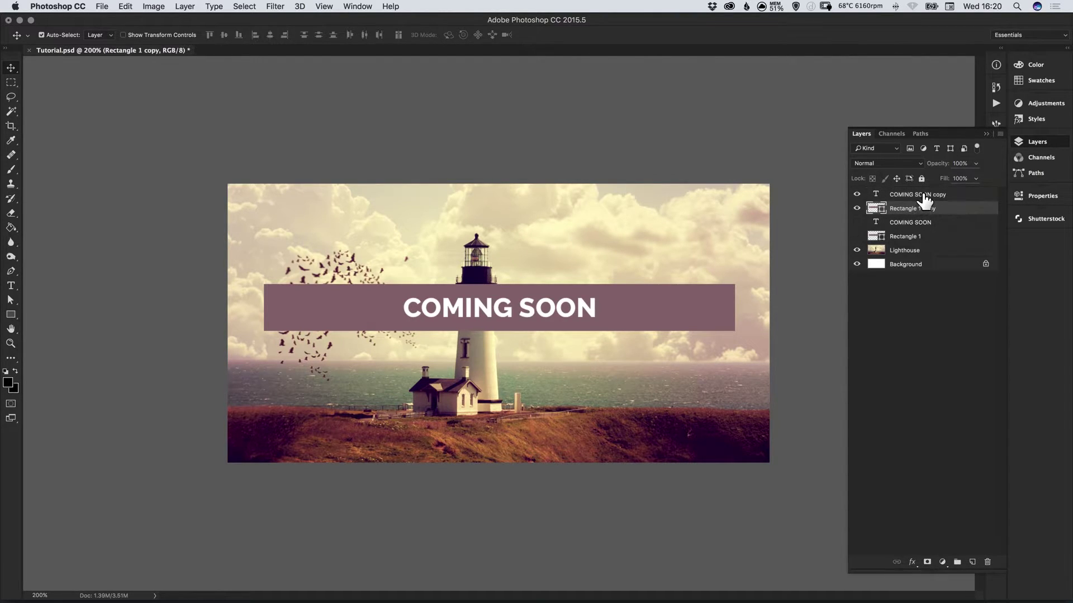
click(916, 195)
super+click(919, 209)
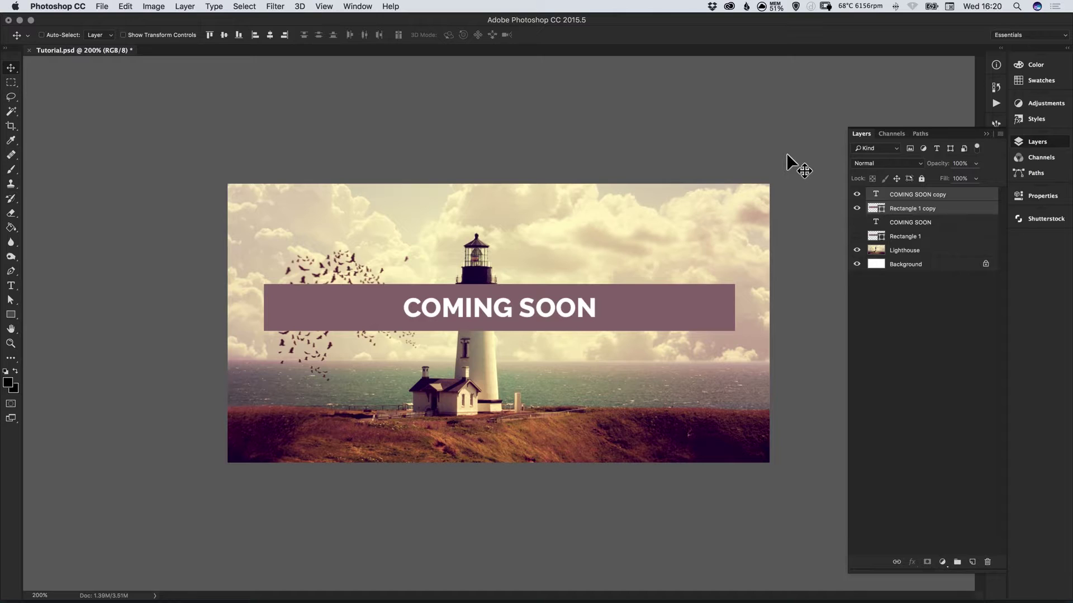
key(super+t)
drag(766, 256, 764, 300)
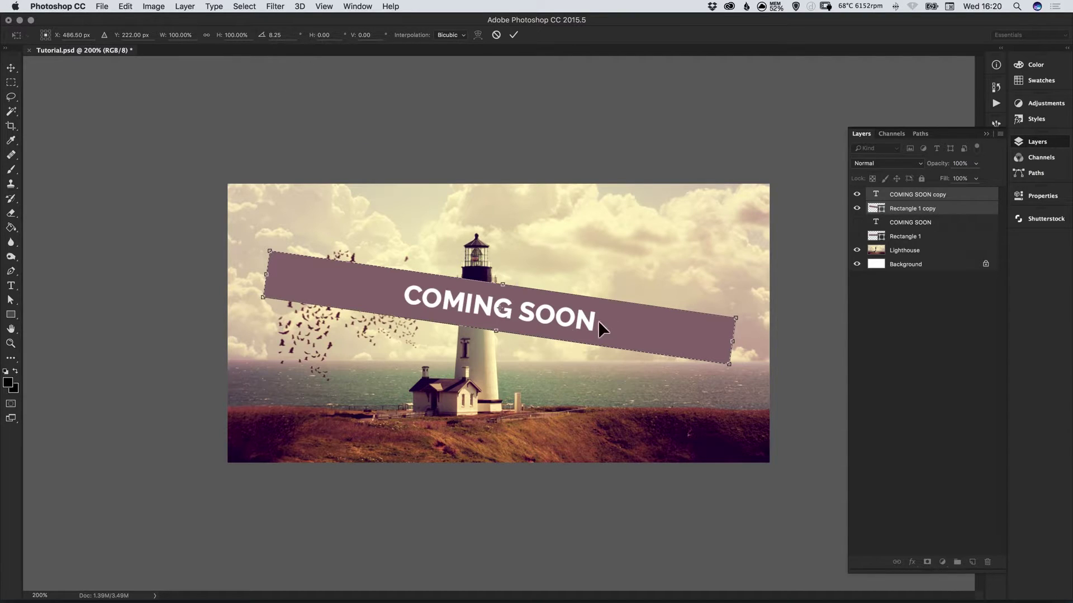
key(Return)
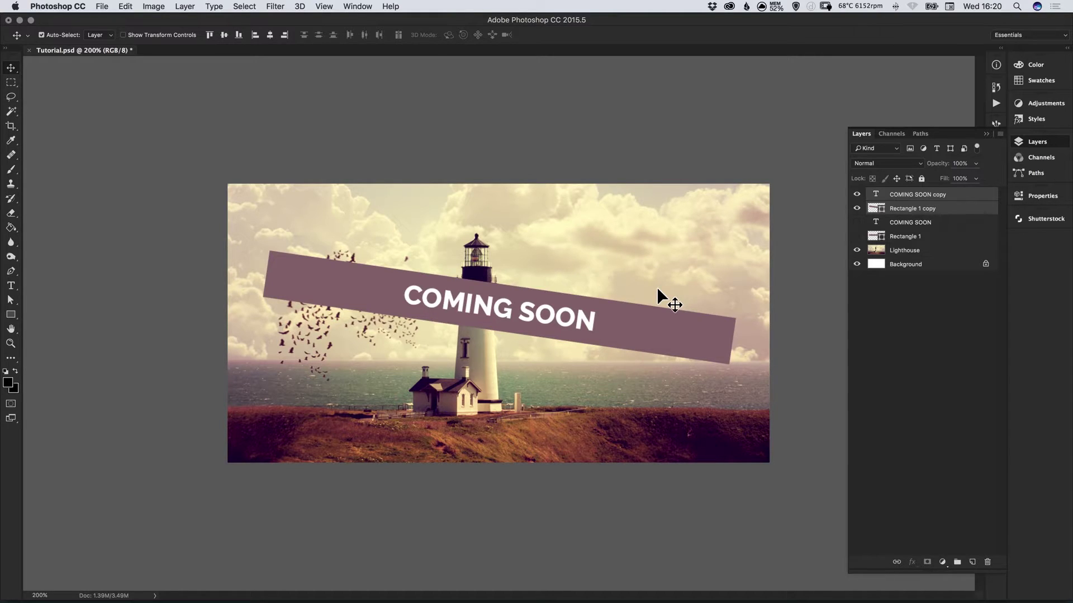
key(super+z)
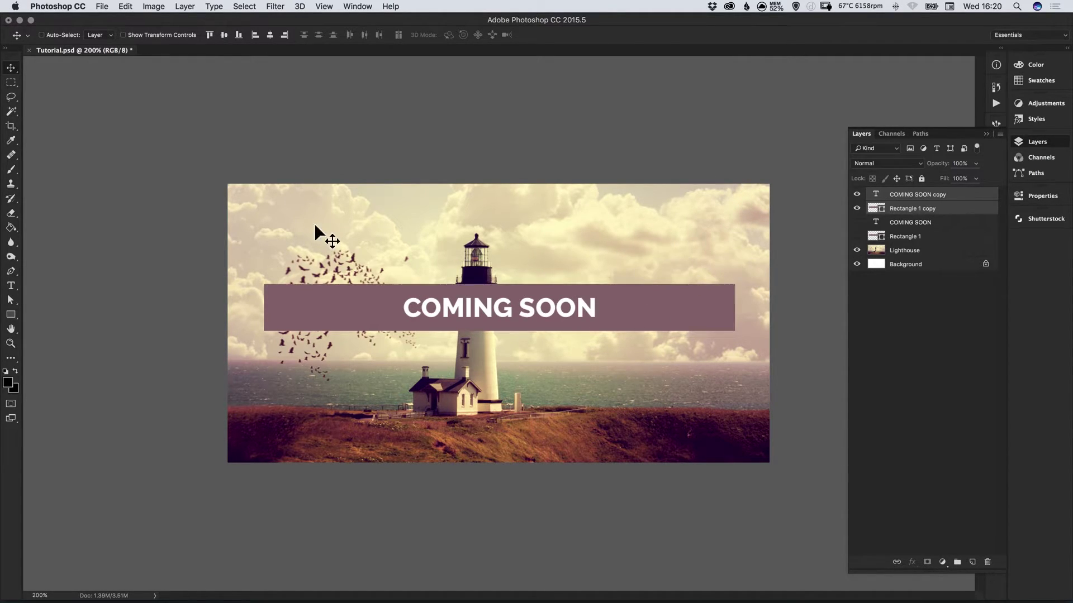
Try rotating the banner 15°, then straighten it back to horizontal.
key(super)
click(127, 6)
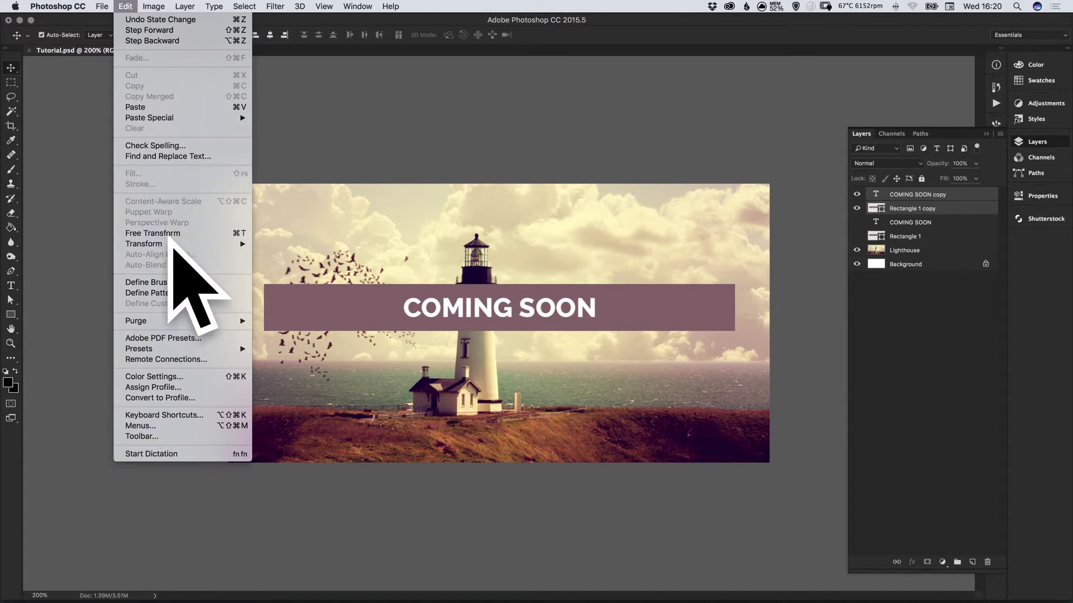
click(185, 216)
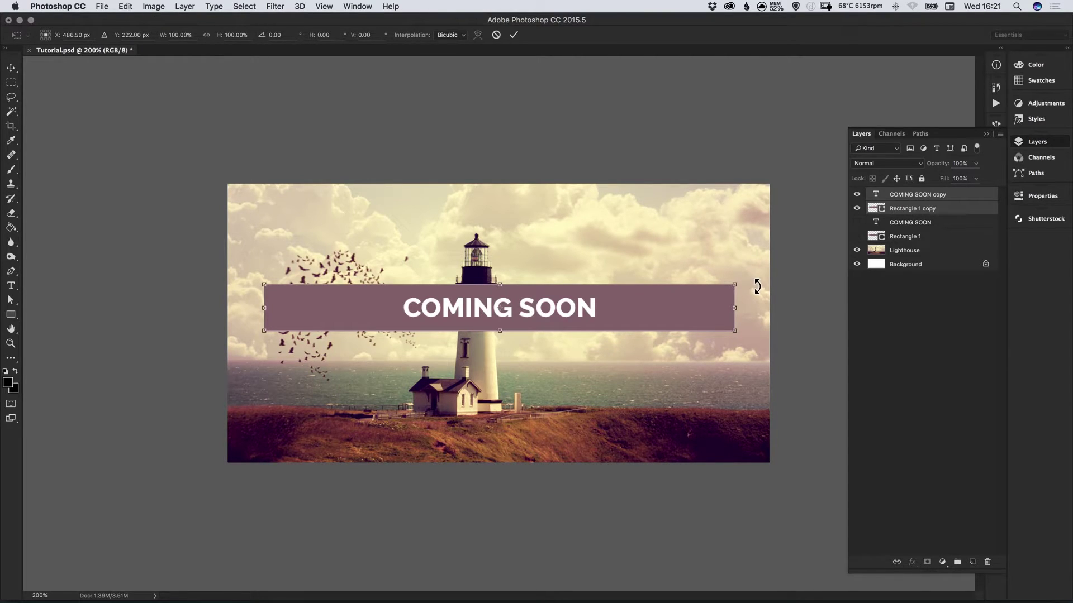
drag(757, 290, 732, 354)
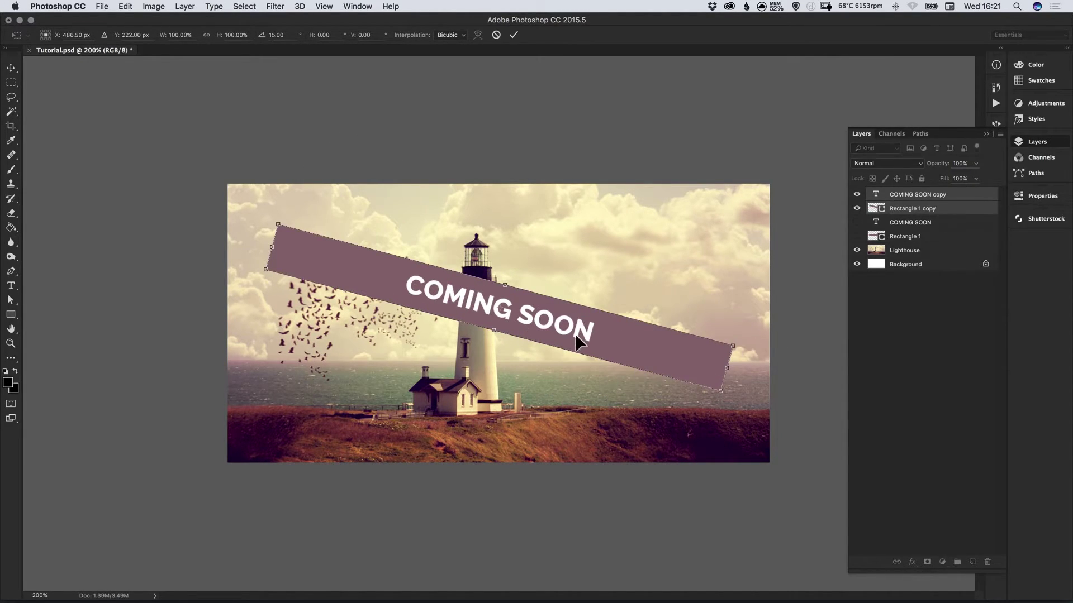
key(Return)
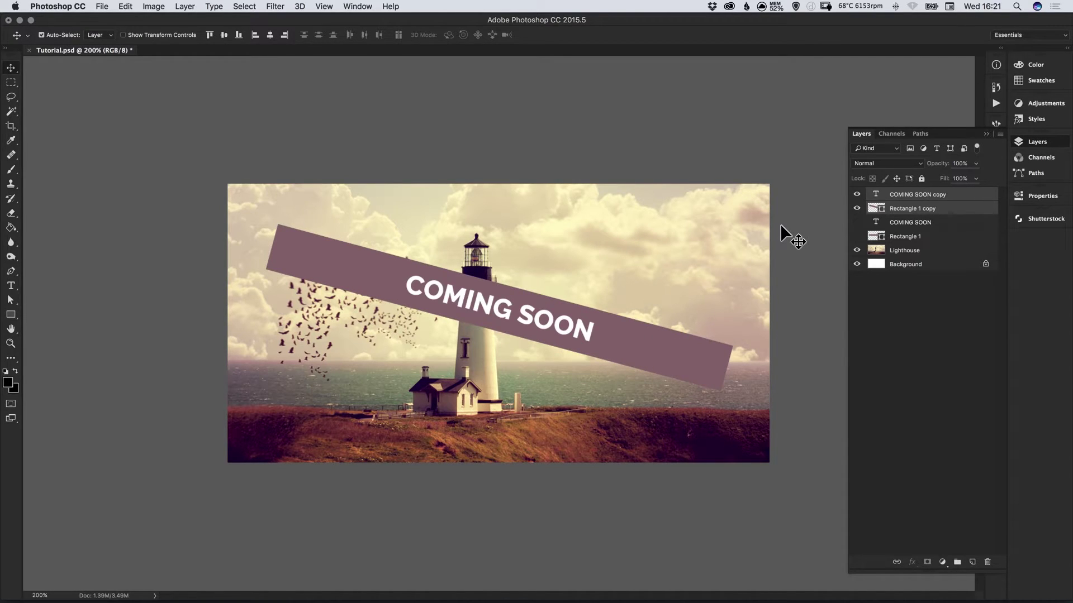
key(ctrl+t)
drag(253, 224, 361, 289)
key(Return)
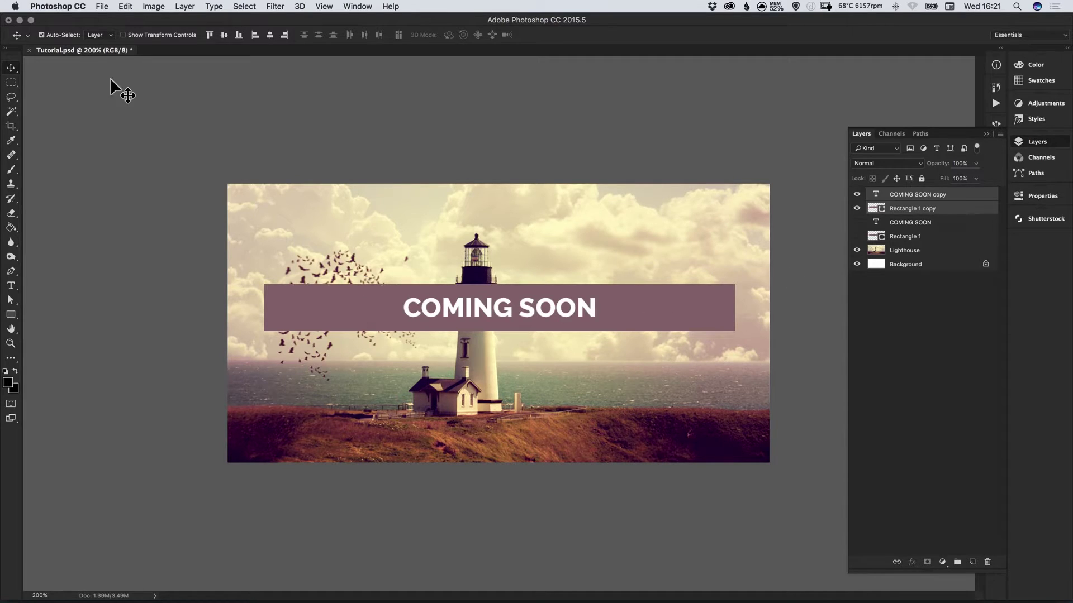
Rotate the banner to 30° and move it into the top-right corner.
click(125, 6)
click(175, 233)
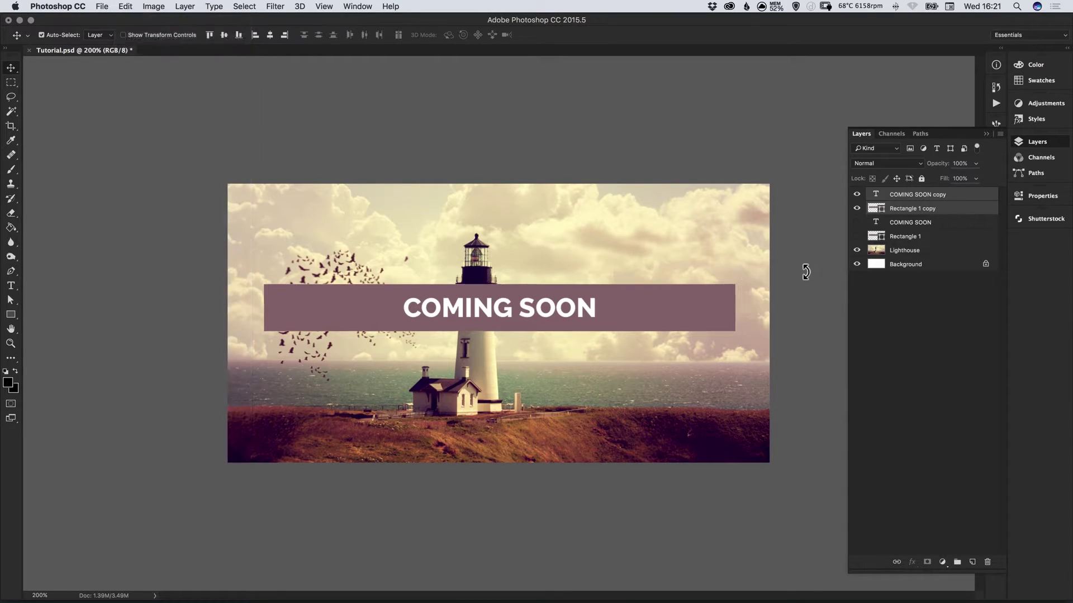
drag(757, 306, 748, 413)
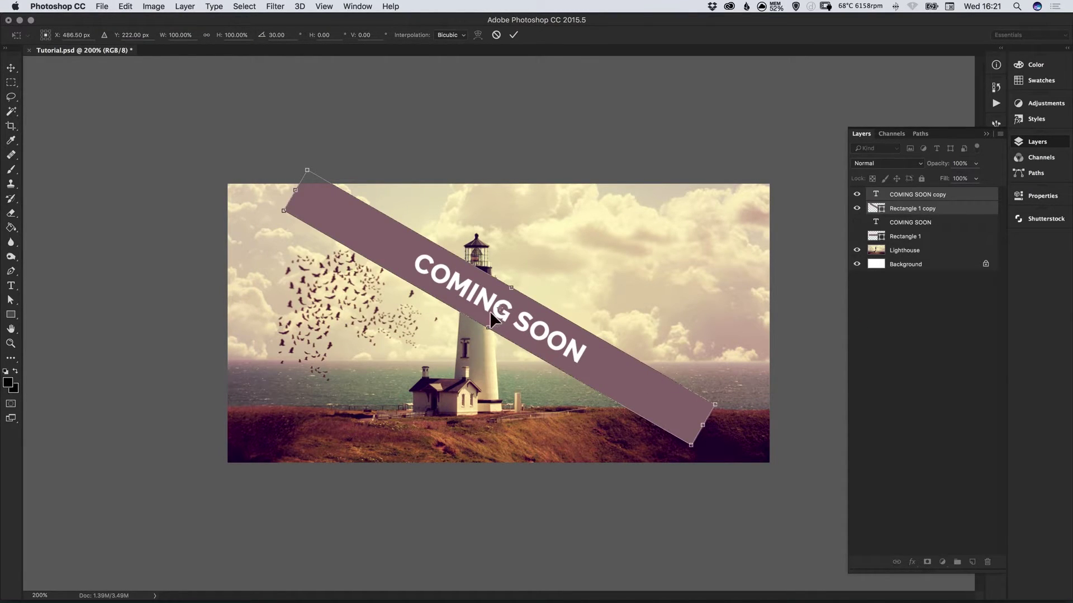
drag(550, 338, 711, 293)
key(Return)
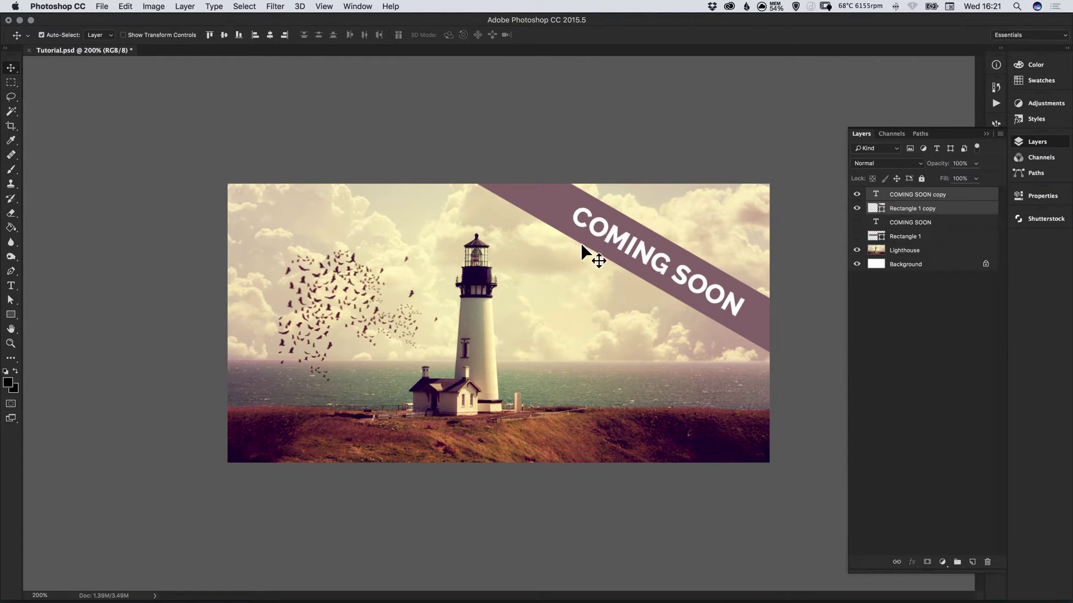
Enlarge the canvas height to 800 px.
key(super+alt+c)
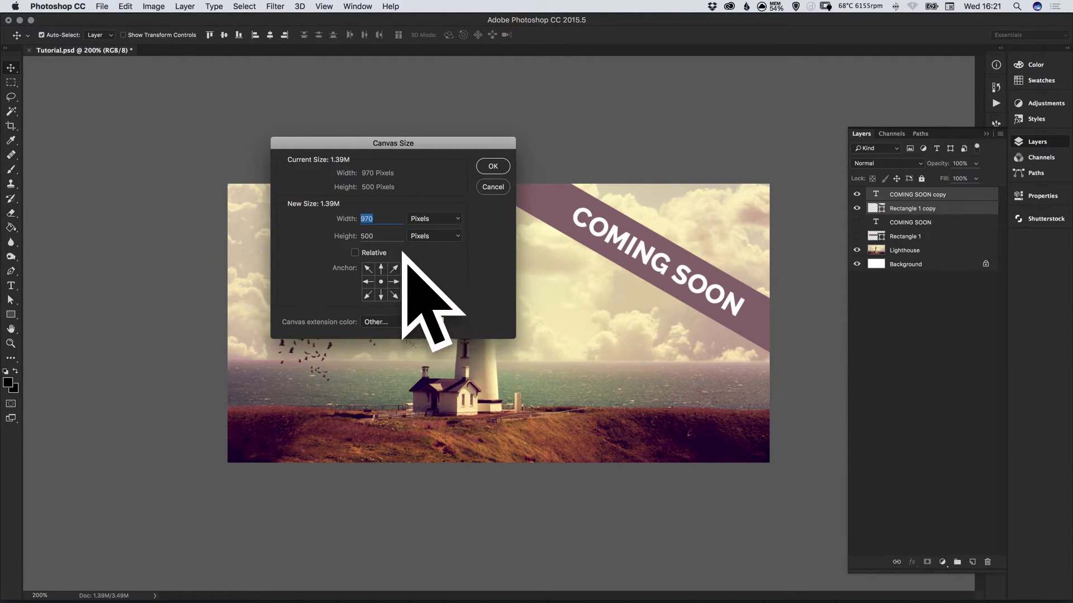
click(367, 235)
text(800)
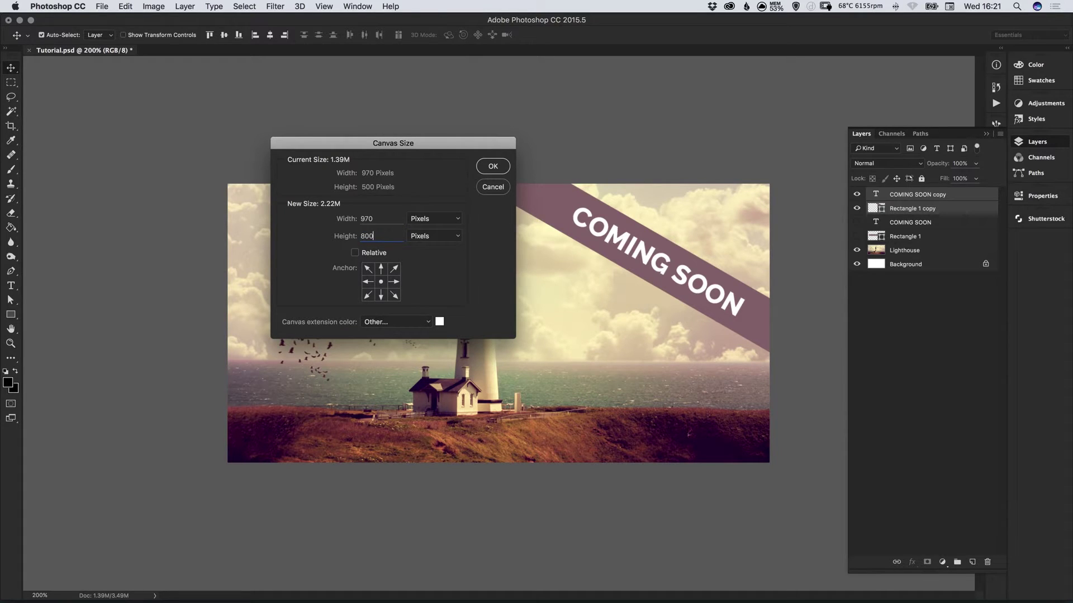
key(Return)
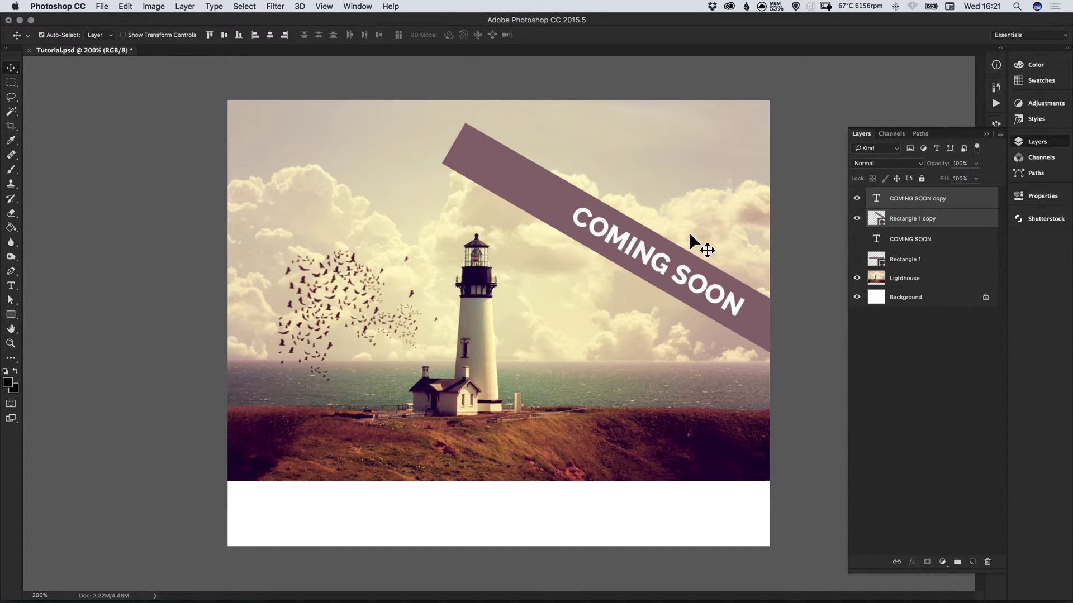
Draw a new rectangle and stretch it across the full canvas width at the top-left.
key(u)
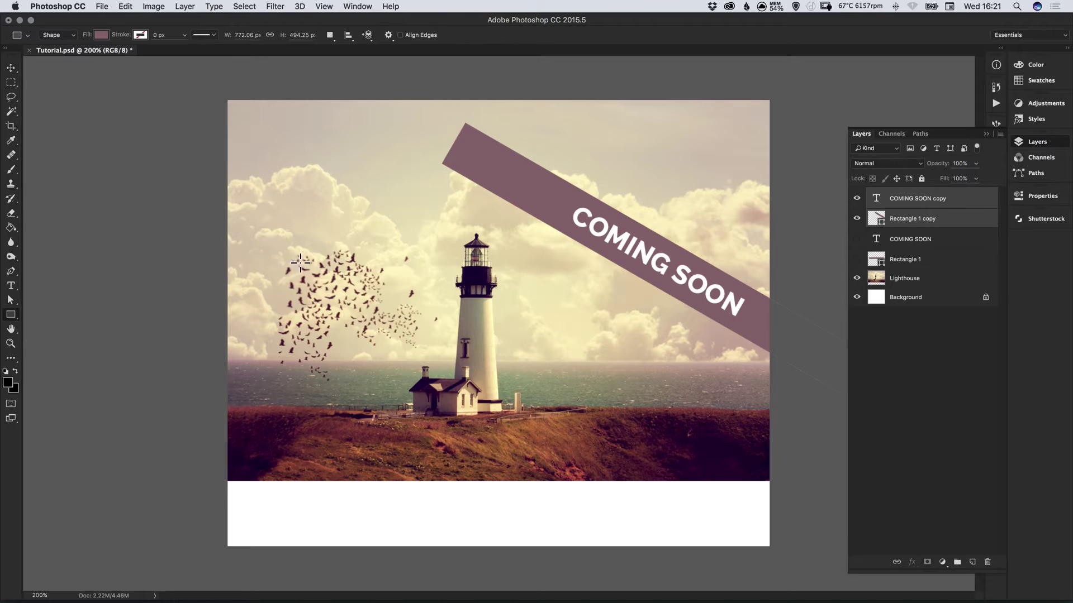
mouse_move(272, 235)
mouse_down()
mouse_move(492, 357)
mouse_move(494, 386)
mouse_up()
key(v)
drag(493, 347, 769, 188)
key(super+t)
key(Return)
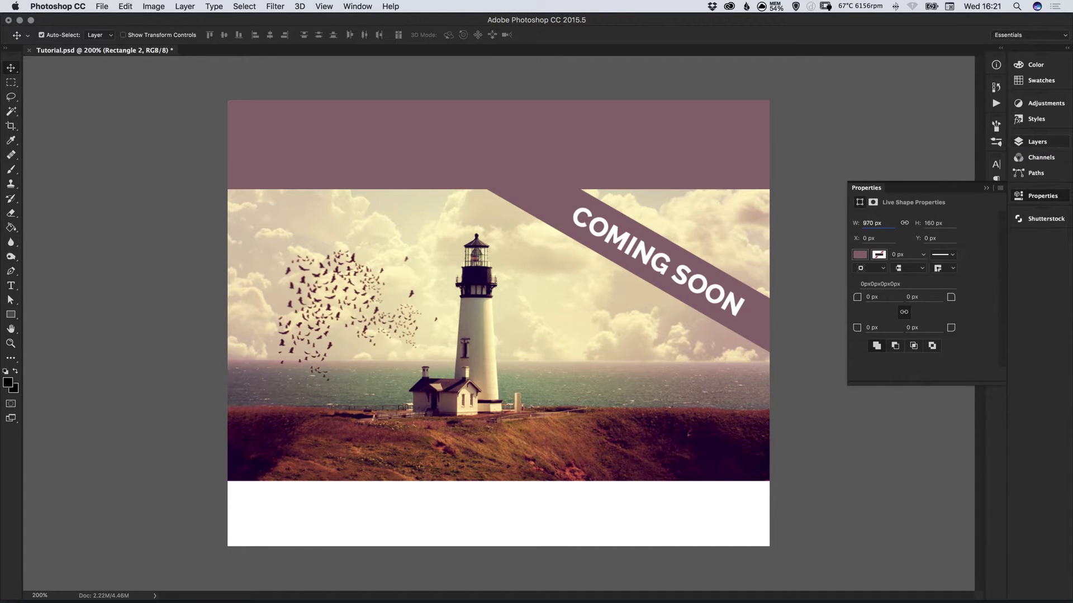
Fill Rectangle 2 with white and stack it just above the Lighthouse layer.
click(1037, 142)
double_click(876, 197)
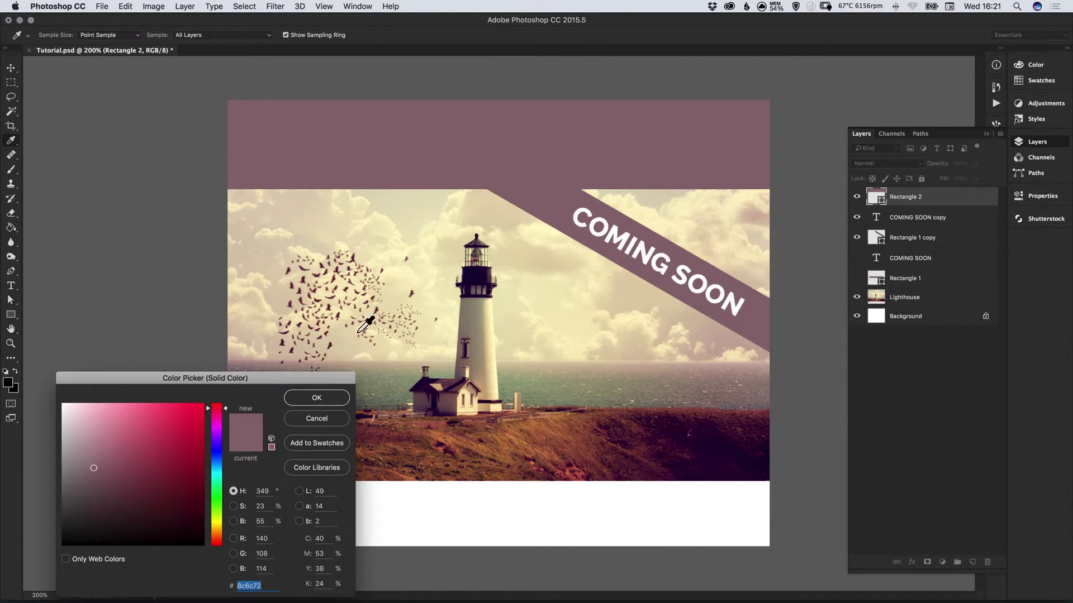
click(63, 404)
click(337, 400)
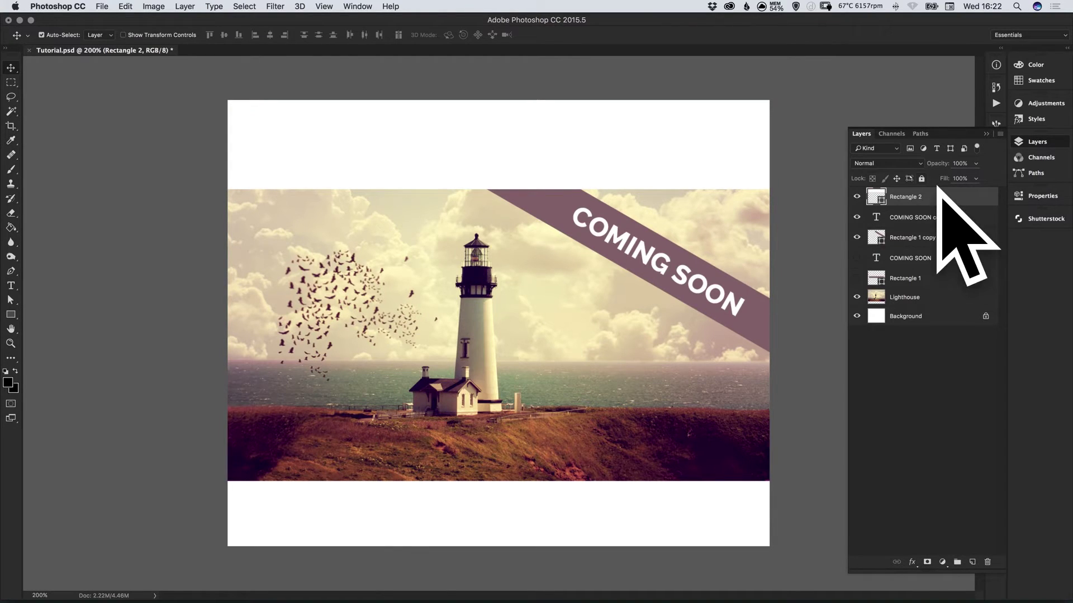
key(super+bracketleft)
key(super+bracketleft)
key(super+bracketleft)
key(super+bracketleft)
key(super+bracketleft)
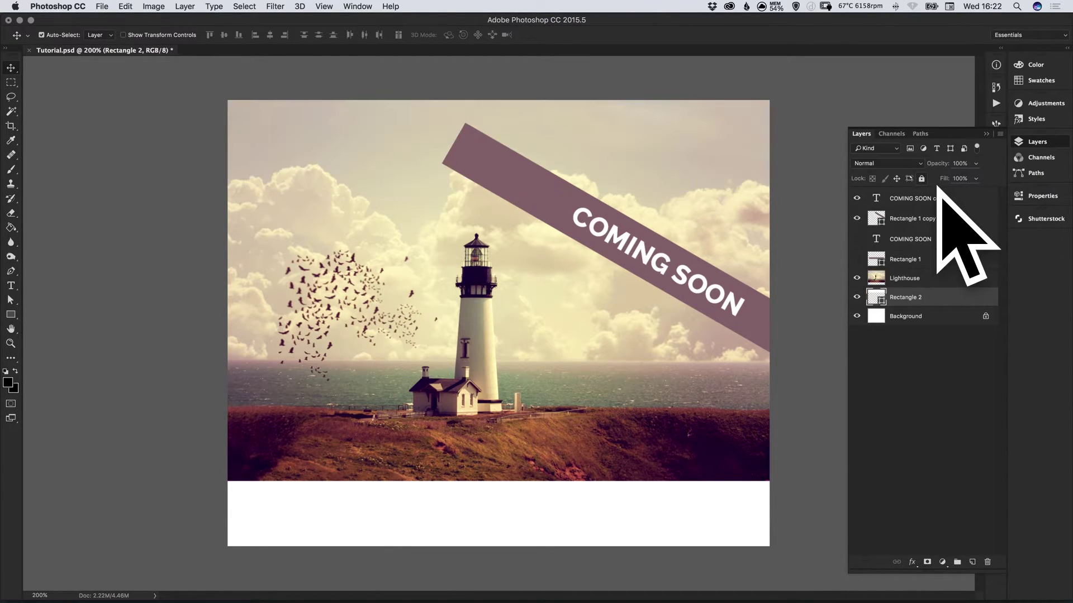
key(super+bracketright)
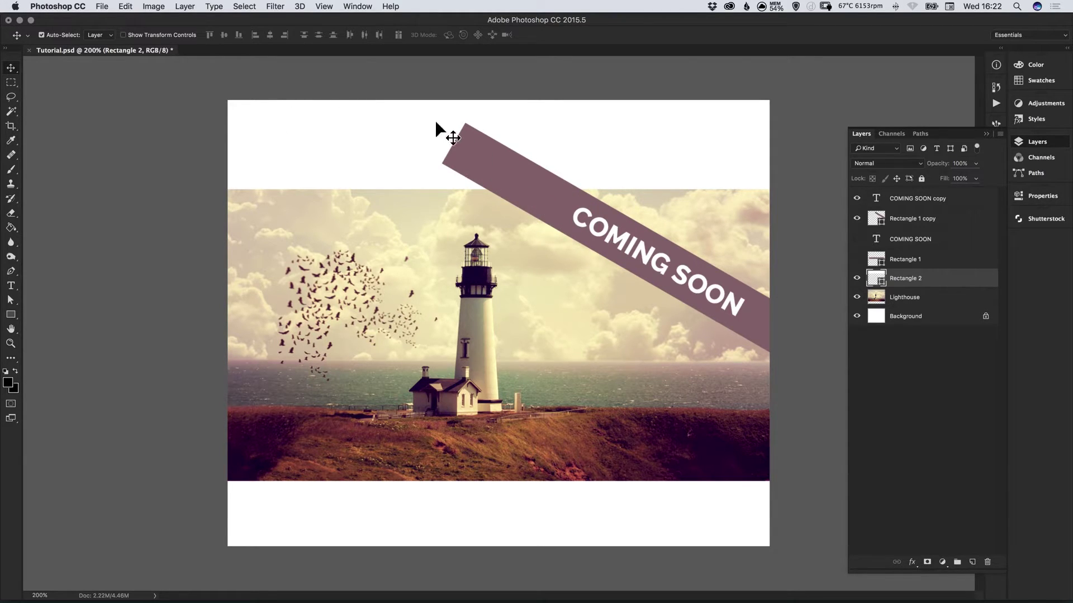
Add a layer mask to Rectangle 1 copy and zoom in on the banner's upper end.
click(807, 137)
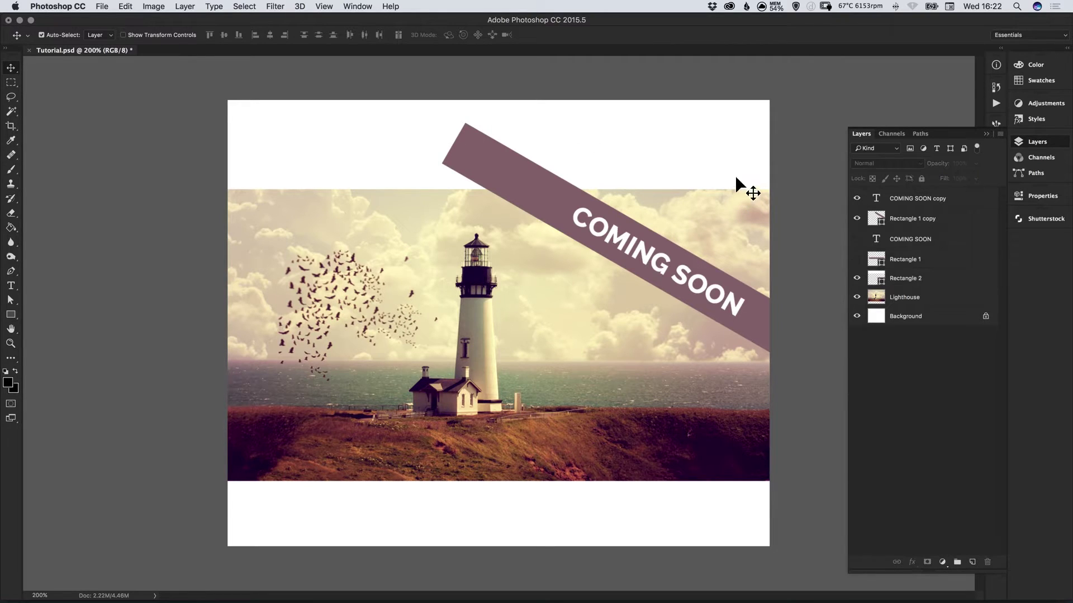
click(927, 218)
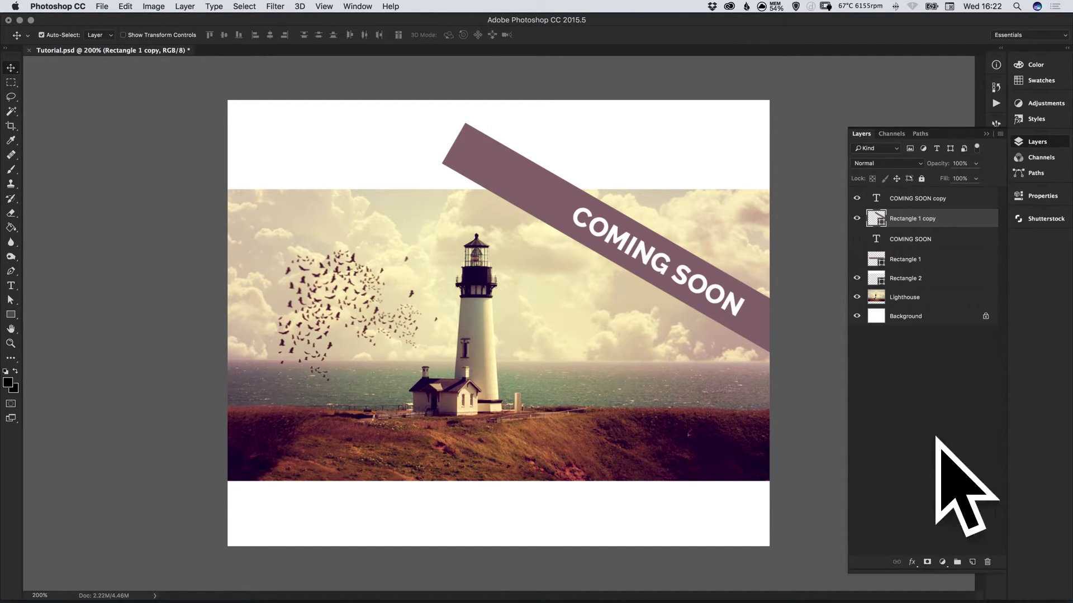
click(927, 562)
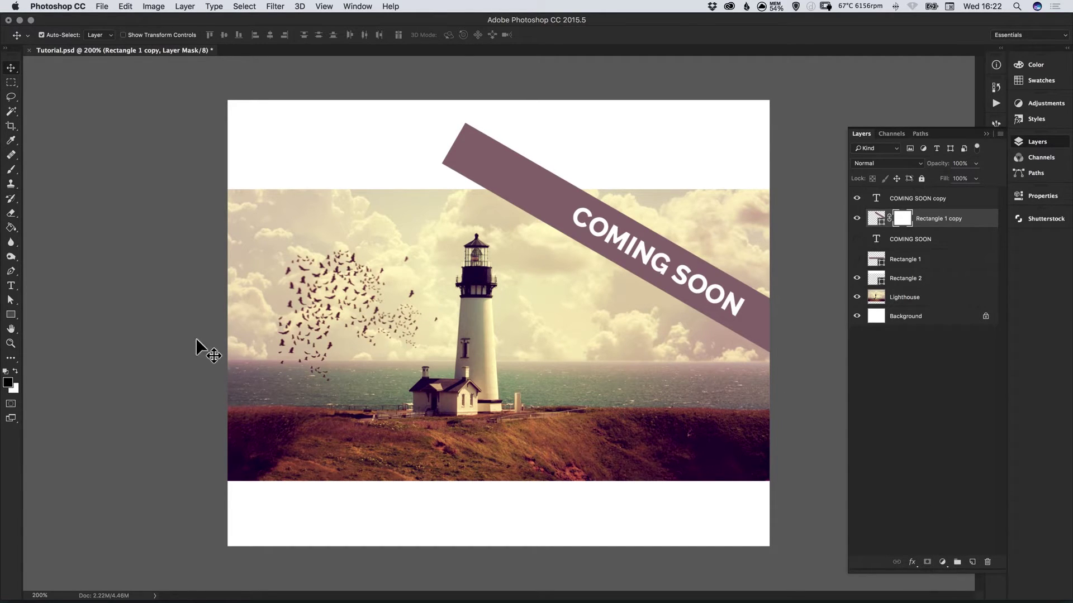
key(z)
click(524, 156)
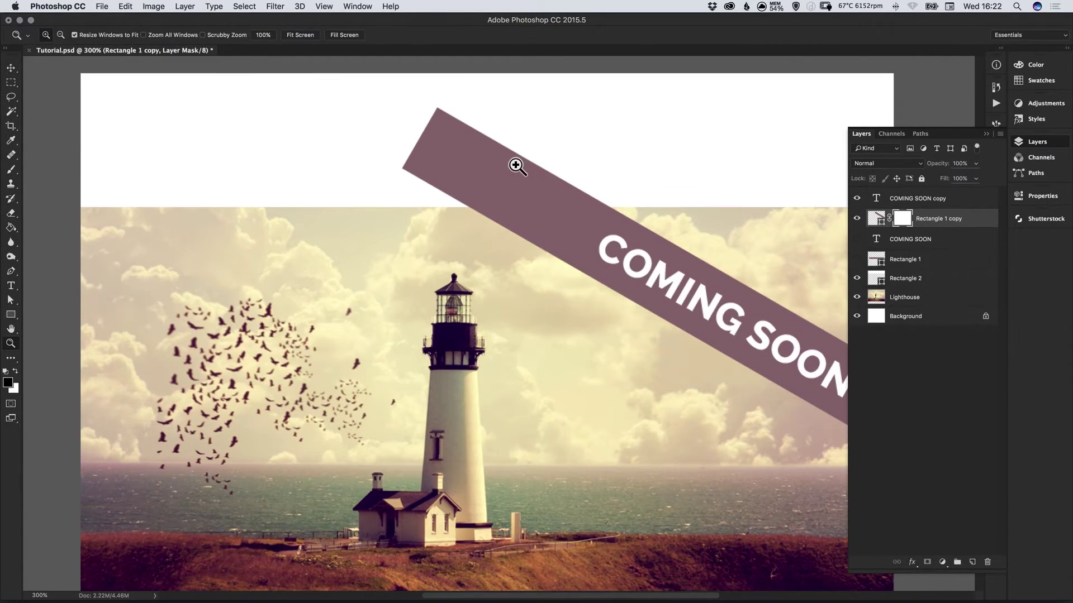
drag(496, 166, 469, 219)
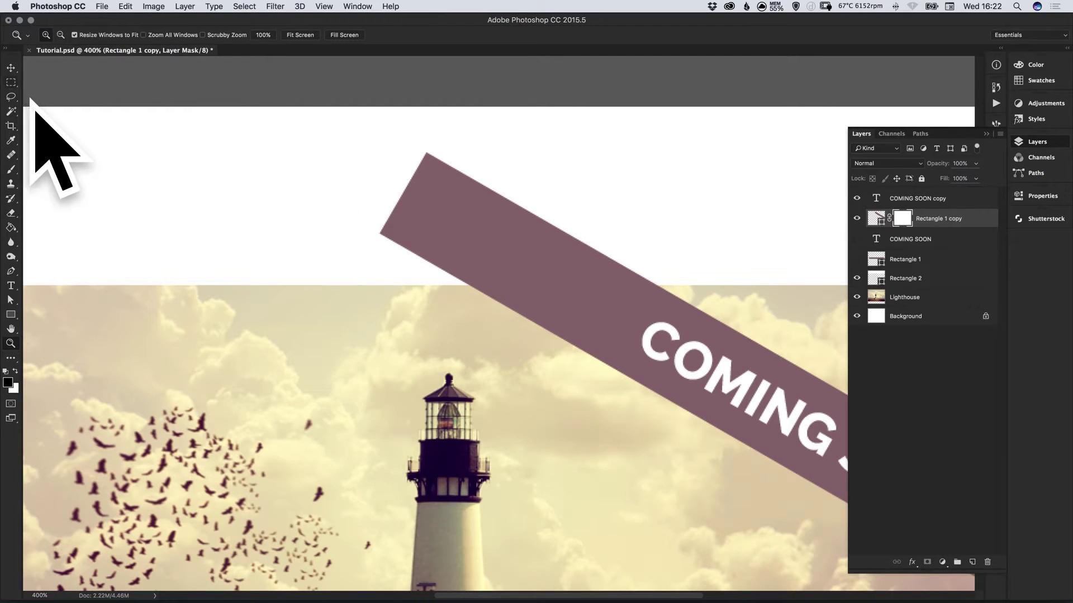
Select the white strip above the photo and paint black on the mask to hide the banner tip.
key(m)
drag(279, 121, 763, 286)
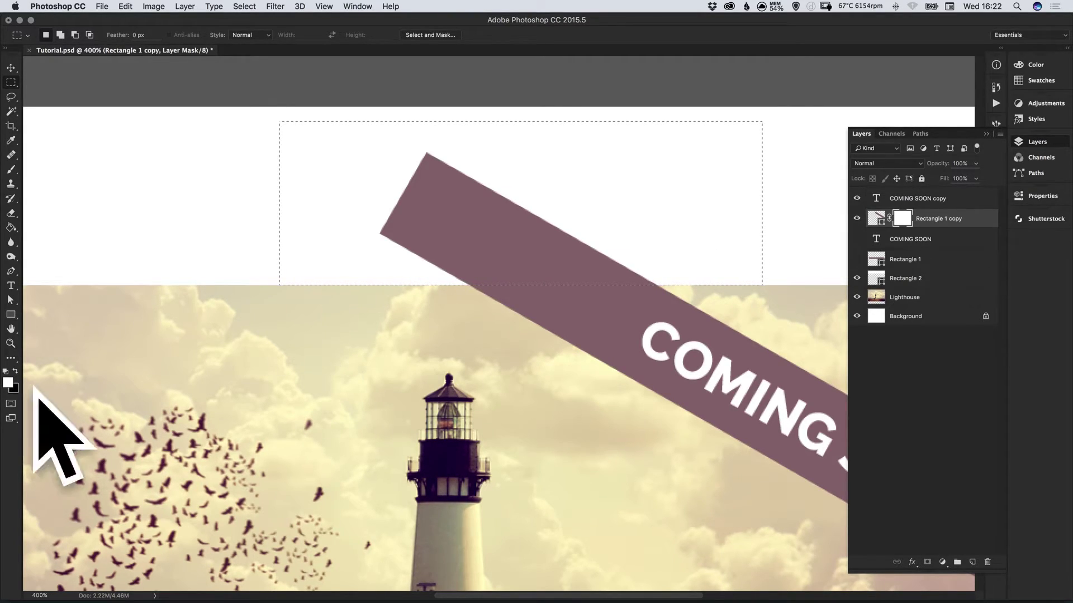
key(b)
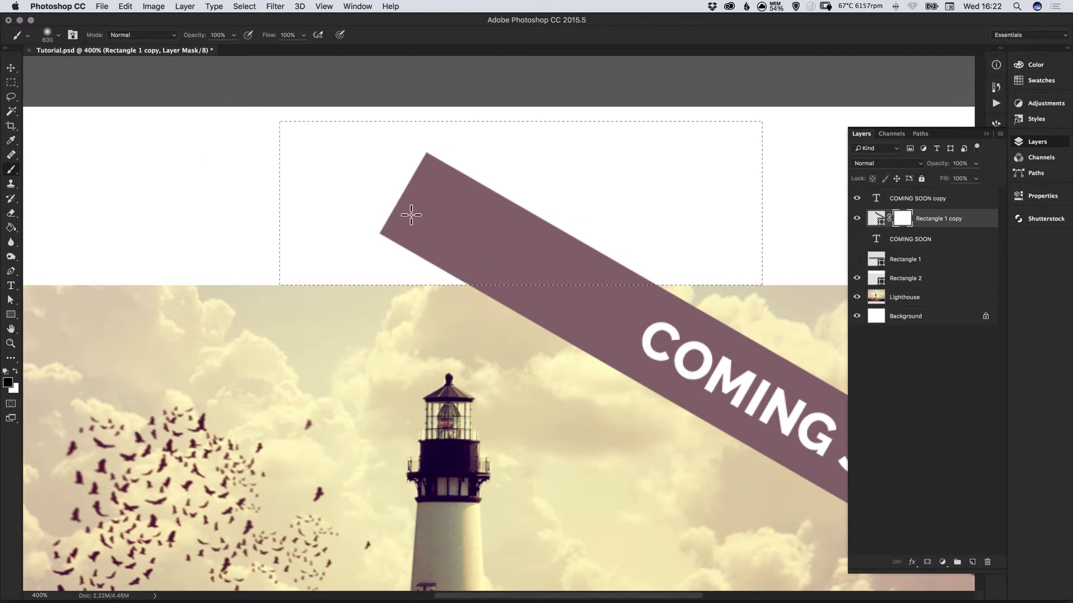
click(403, 229)
click(462, 198)
mouse_move(462, 198)
mouse_down()
mouse_move(546, 256)
mouse_move(525, 237)
mouse_up()
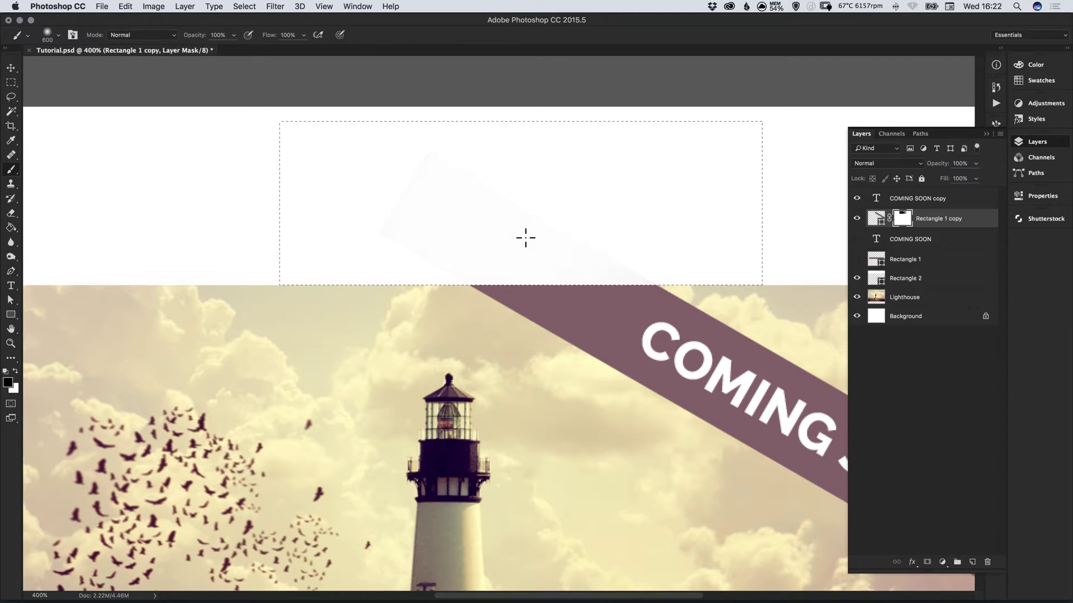
drag(579, 214, 503, 201)
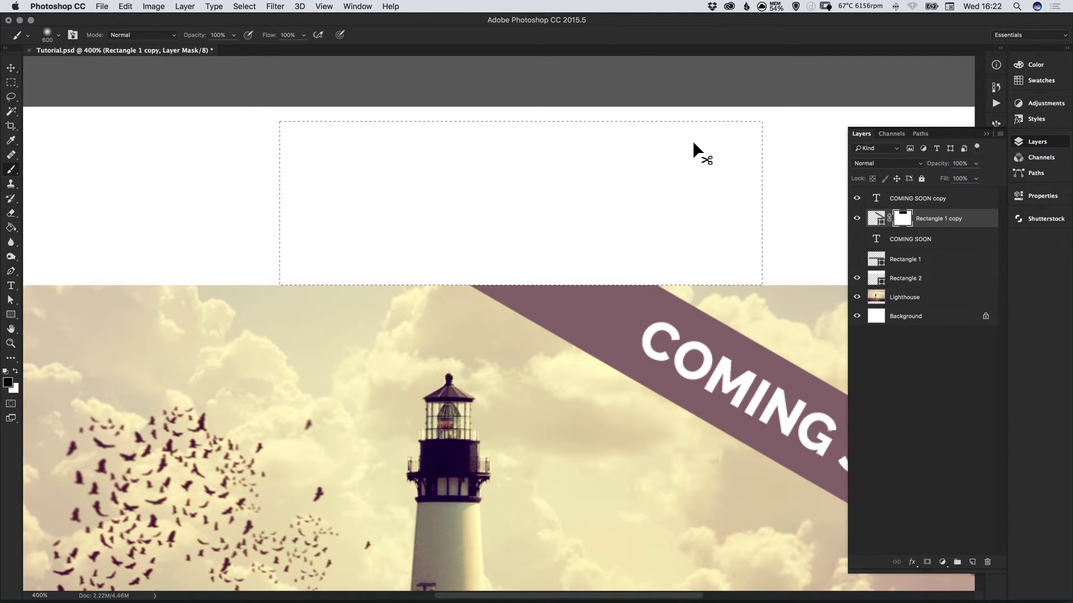
key(super+minus)
key(super+minus)
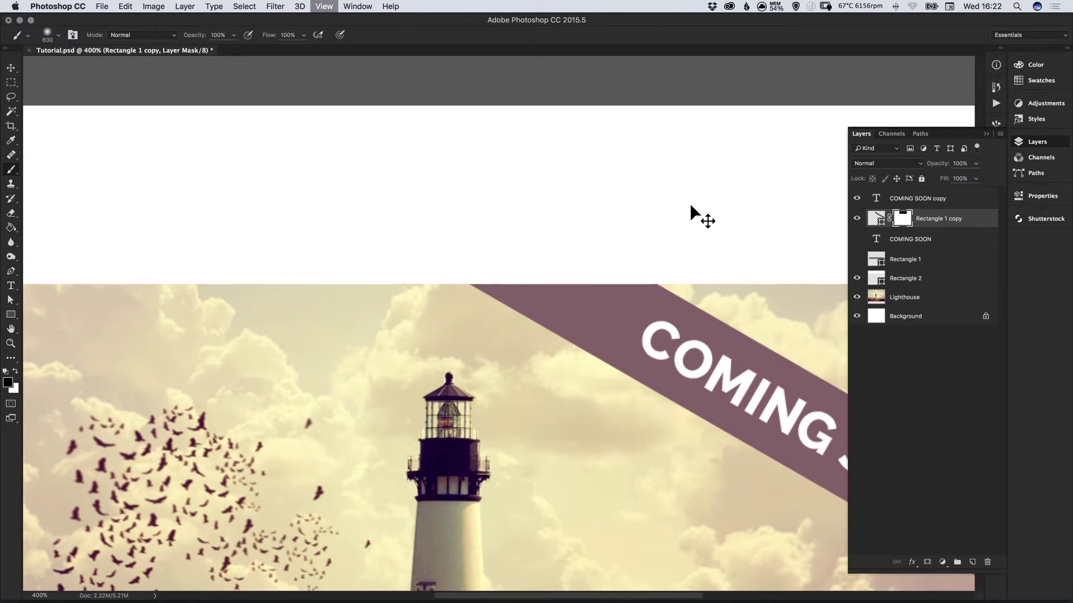
key(v)
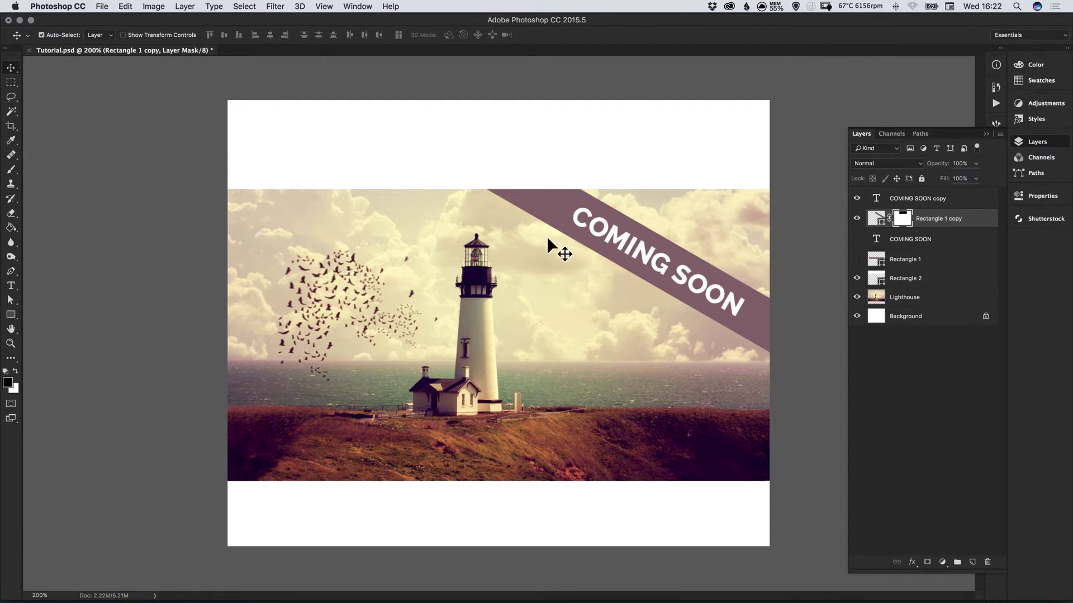
Delete Rectangle 2, set the canvas height back to 500 px, and select both copy layers.
click(909, 276)
key(BackSpace)
key(super+alt+c)
text(500)
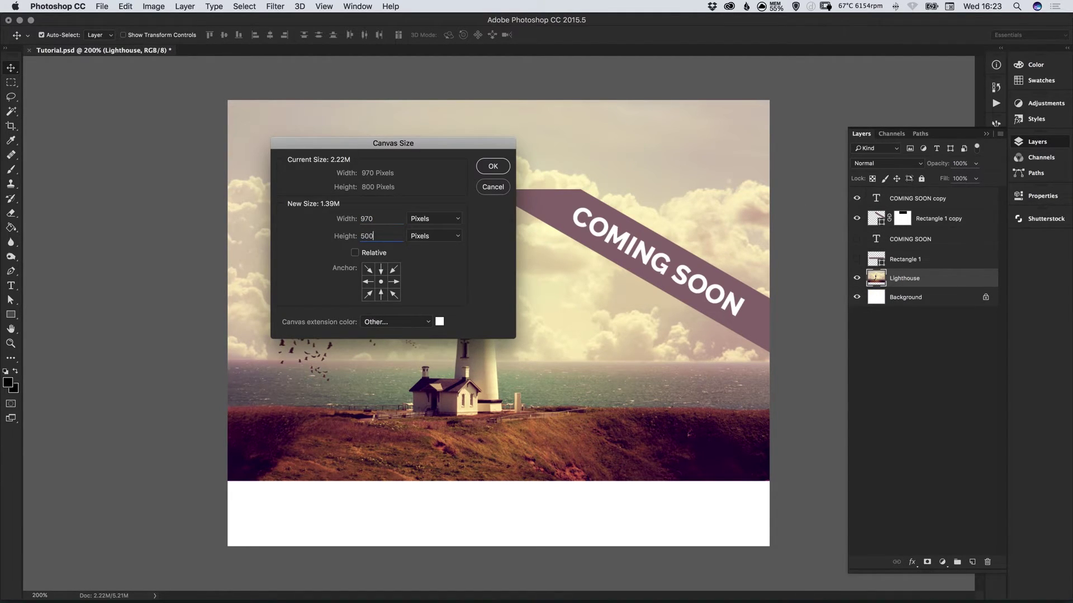
key(Return)
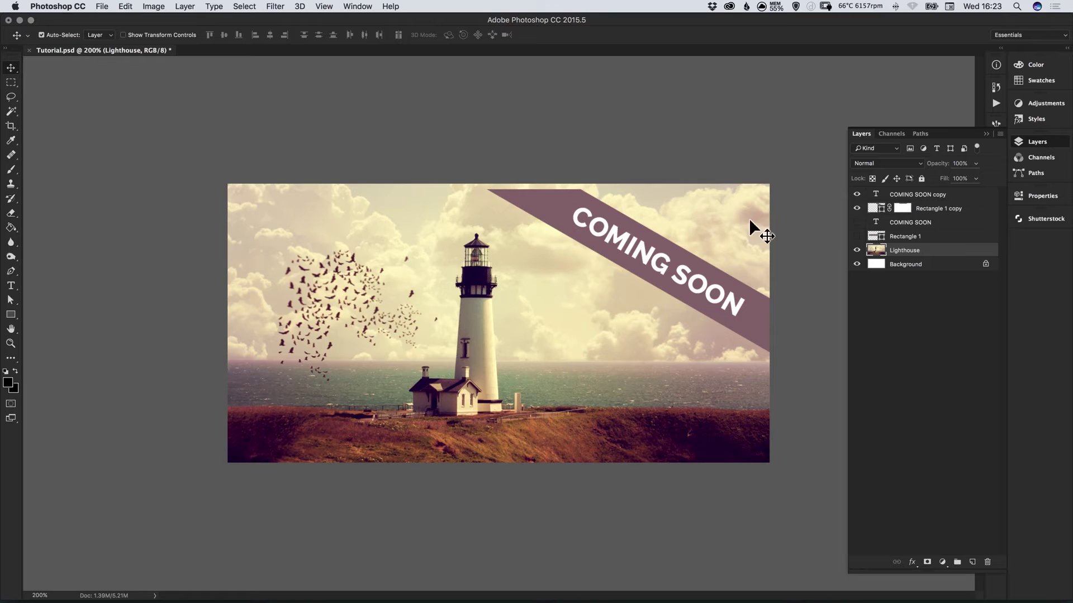
click(919, 194)
shift+click(920, 208)
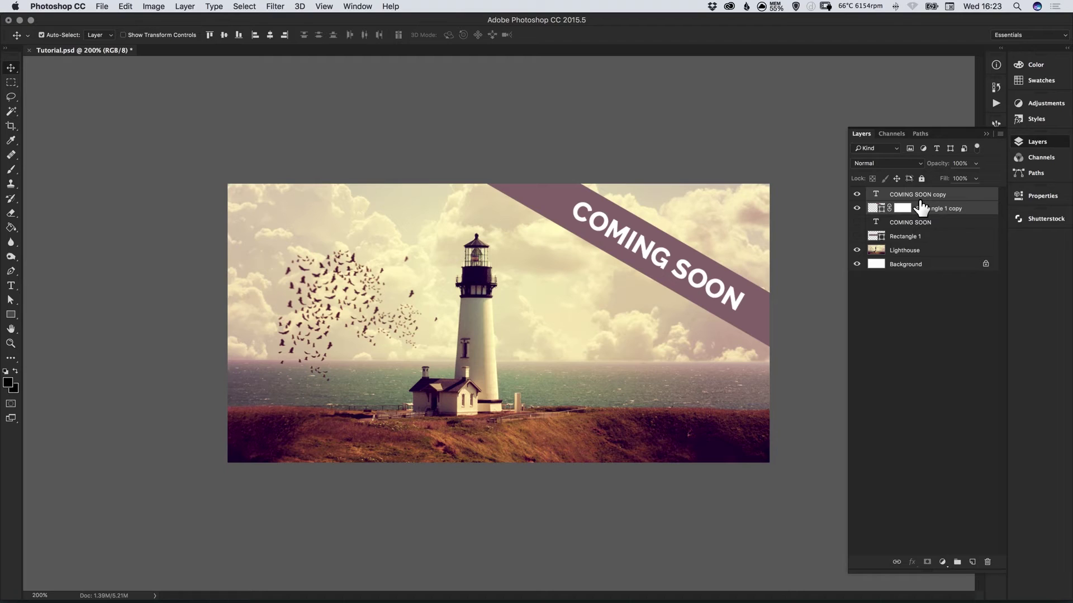
Lower the Rectangle 1 copy banner's opacity to 80%.
click(801, 230)
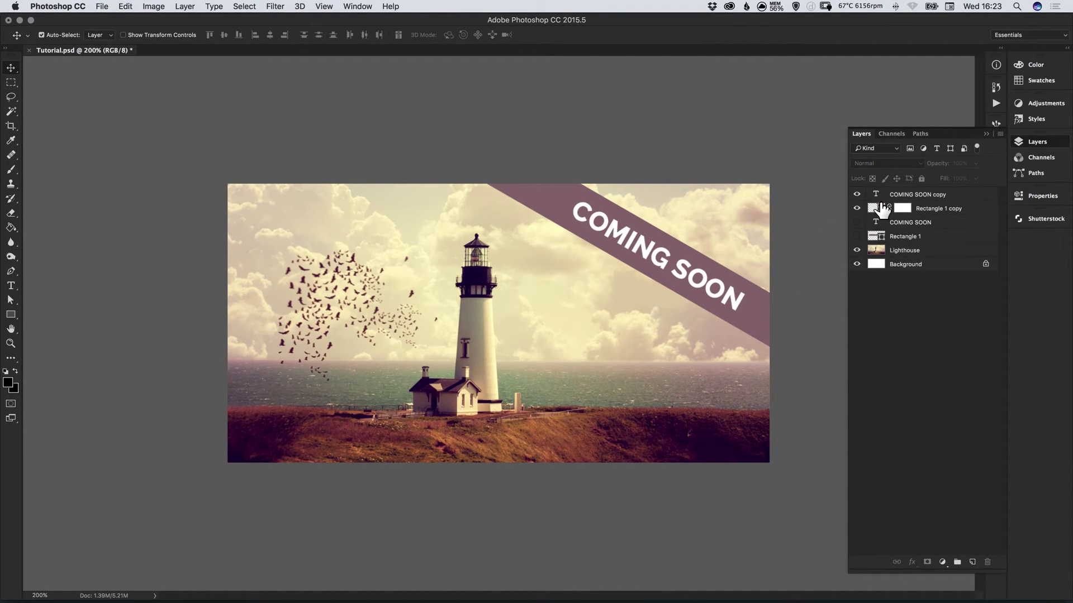
click(942, 209)
drag(975, 163, 984, 187)
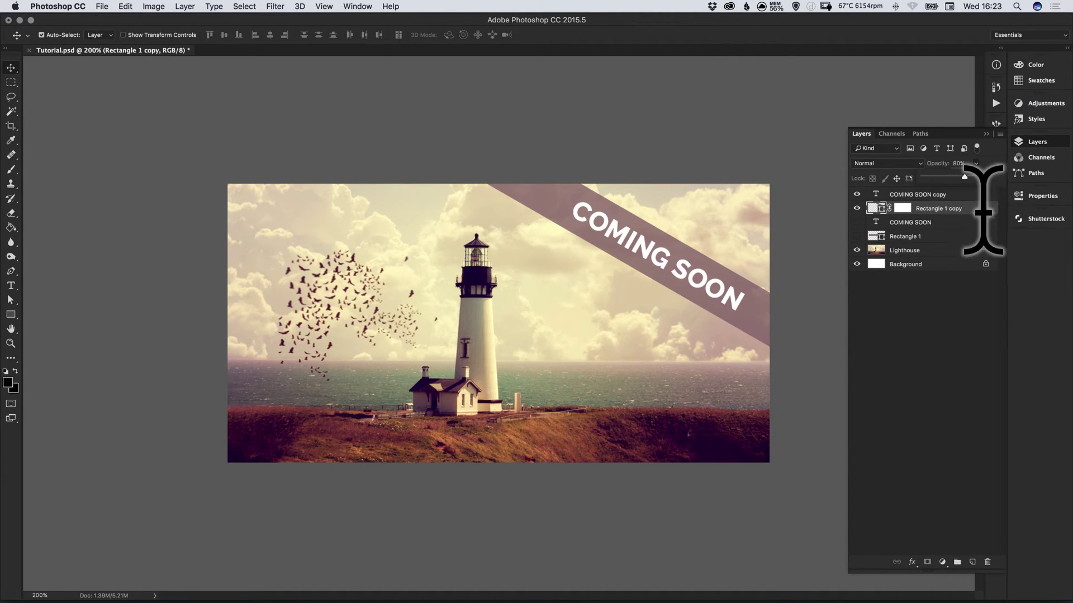
click(938, 198)
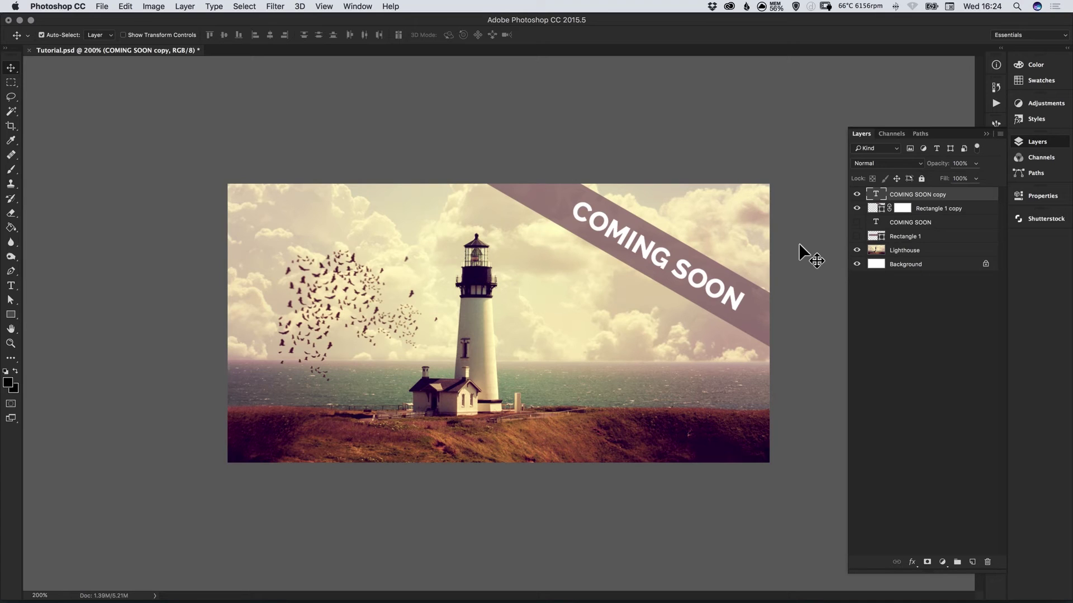
Give the COMING SOON copy layer 0% Fill Opacity and a Shallow knockout.
right_click(919, 191)
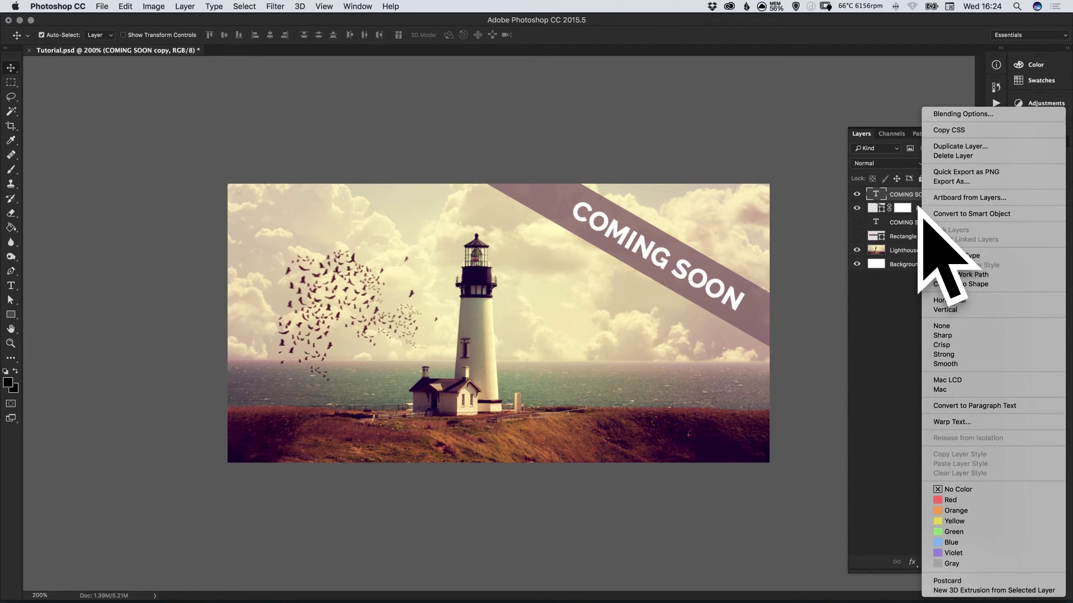
click(1000, 114)
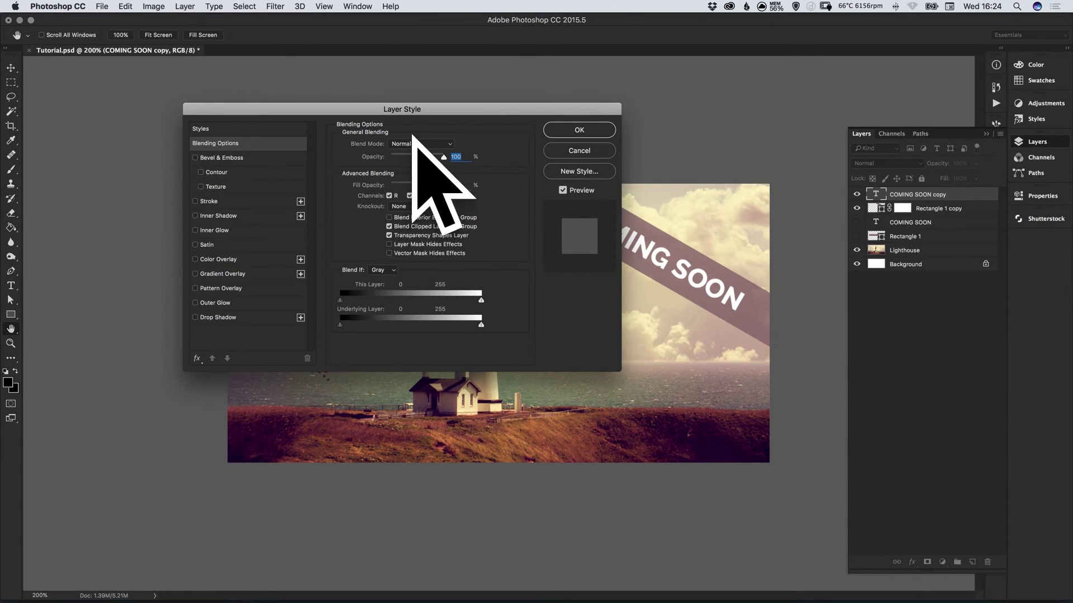
drag(407, 108, 412, 114)
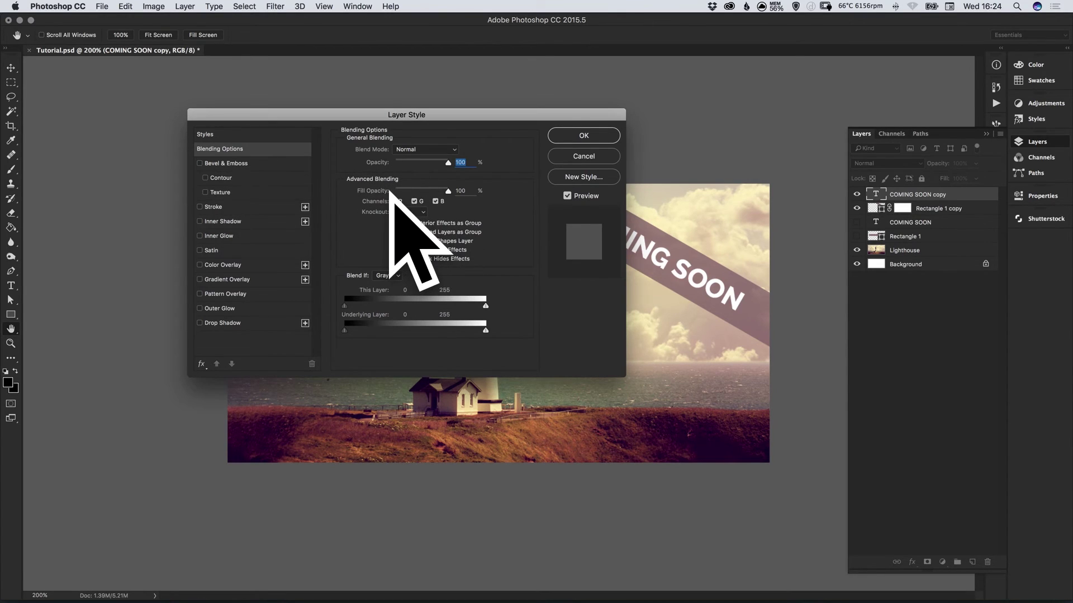
drag(448, 191, 410, 197)
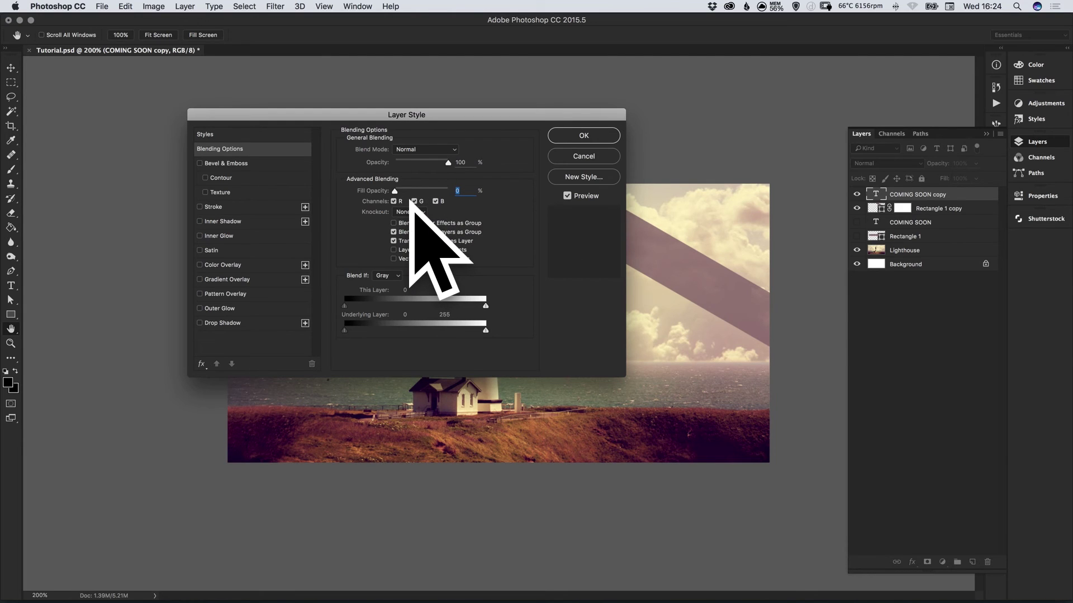
click(422, 214)
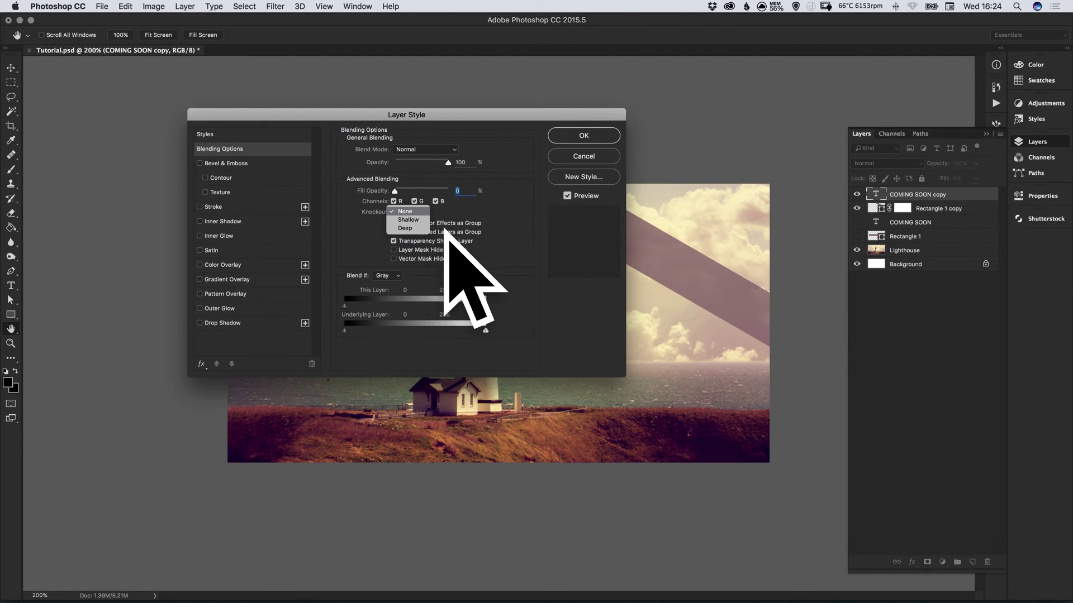
click(426, 220)
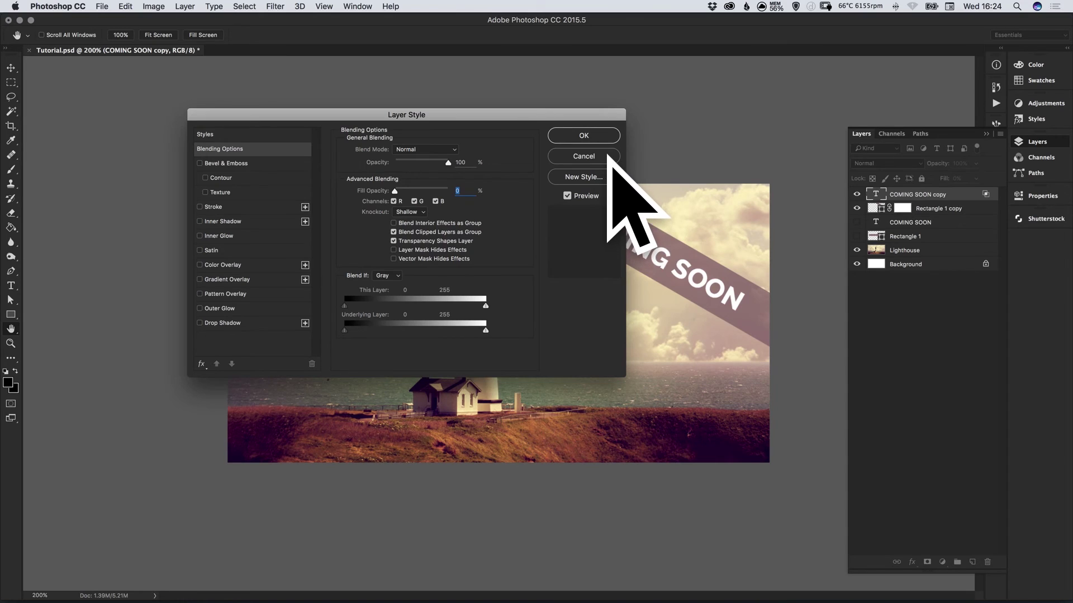
click(586, 139)
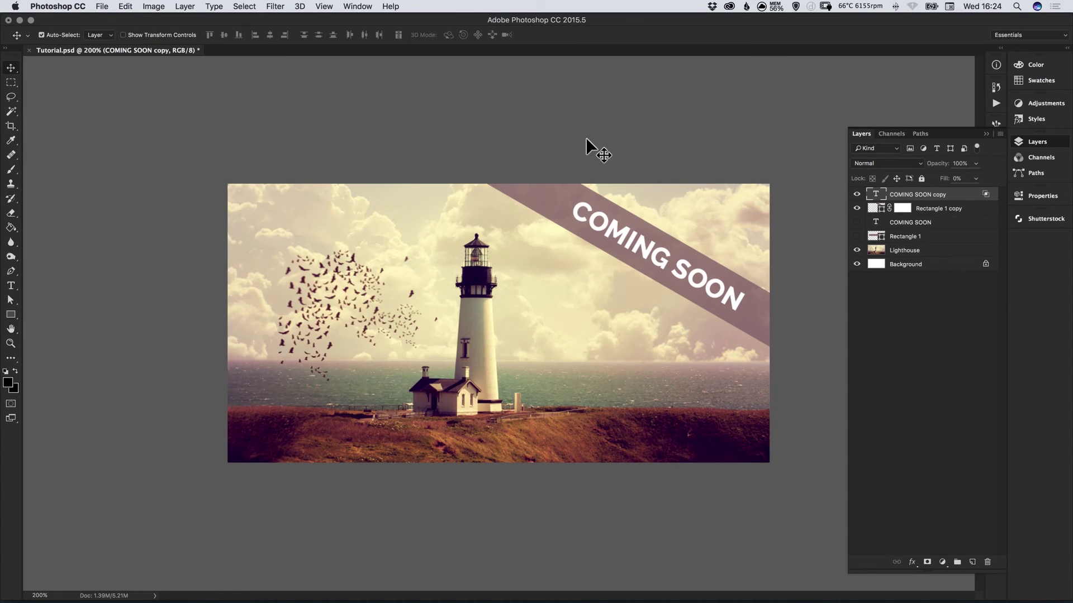
Group COMING SOON copy with Rectangle 1 copy as Group 1, then collapse the Layers panel.
shift+click(940, 214)
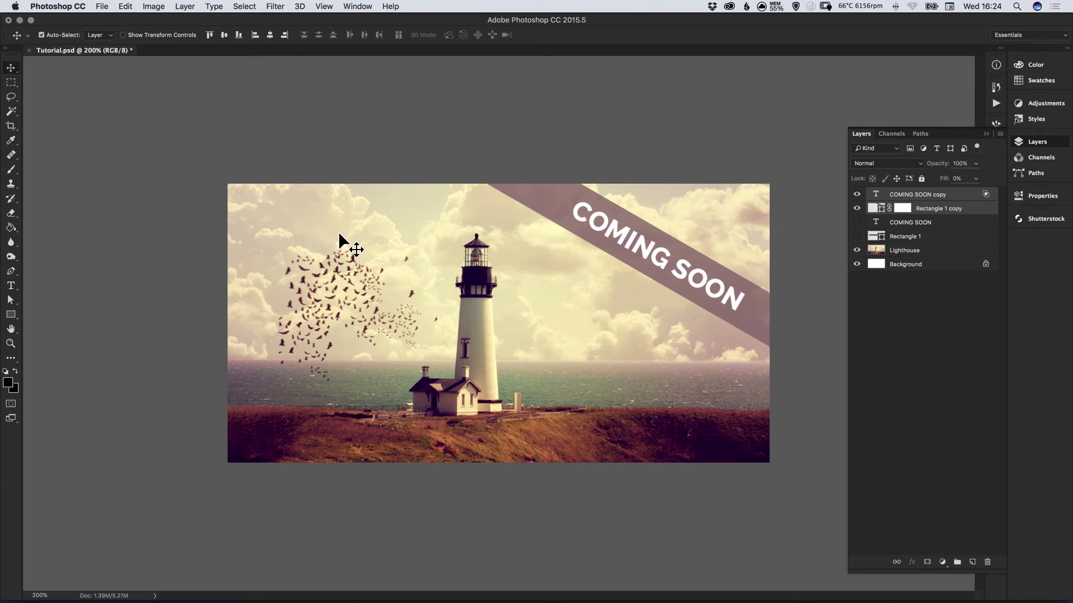
key(super+g)
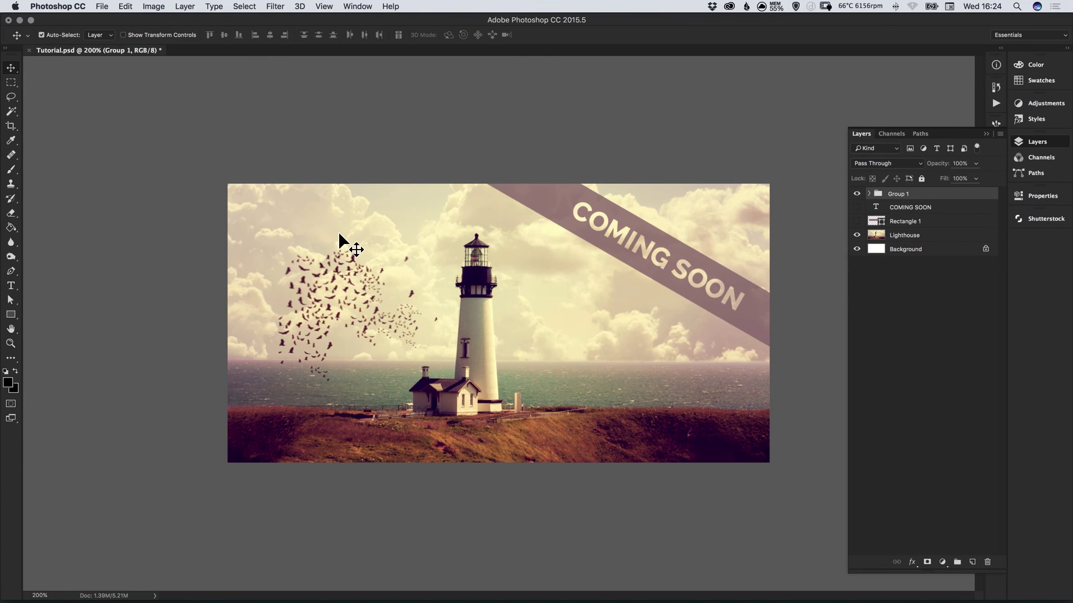
click(869, 193)
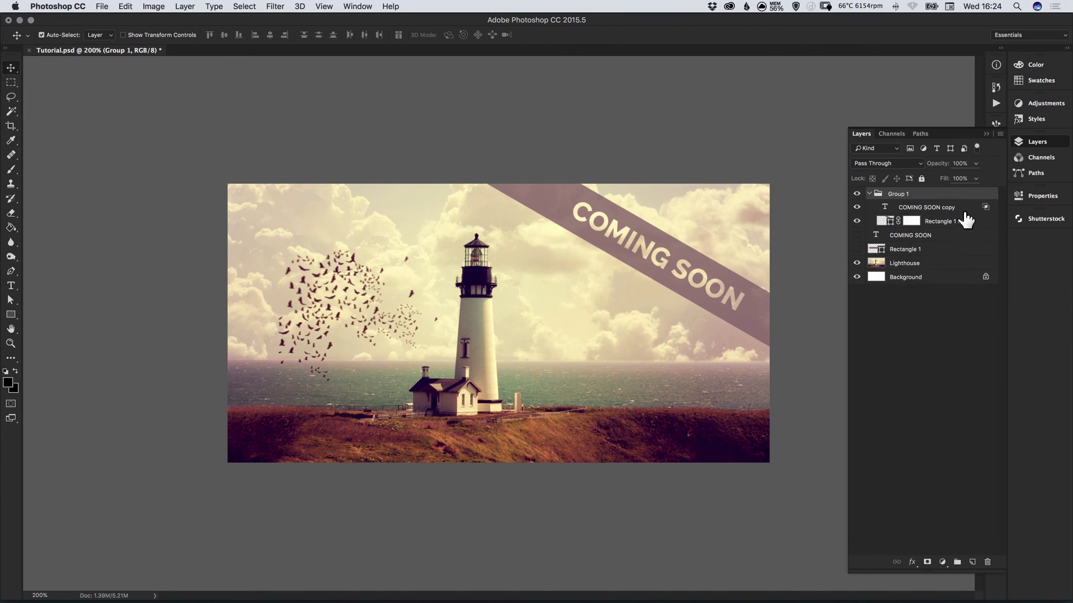
click(953, 222)
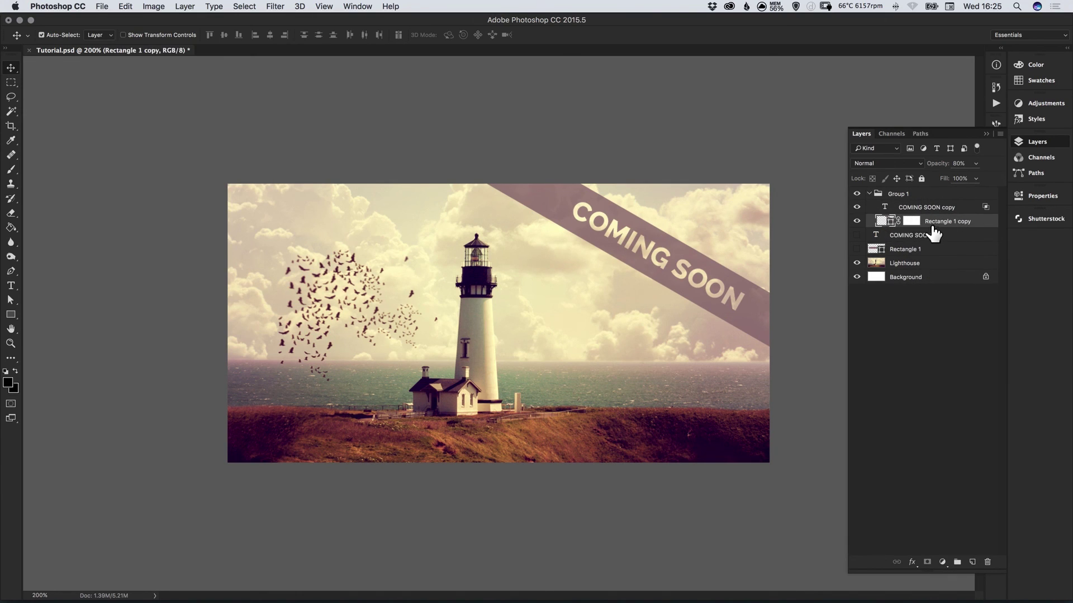
drag(914, 211, 940, 227)
click(856, 310)
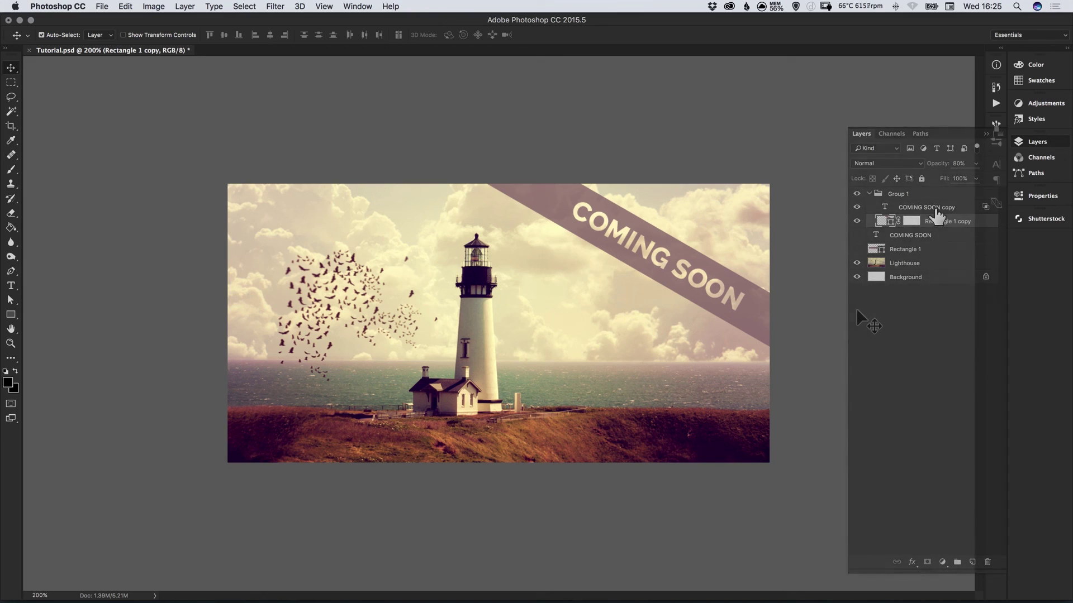